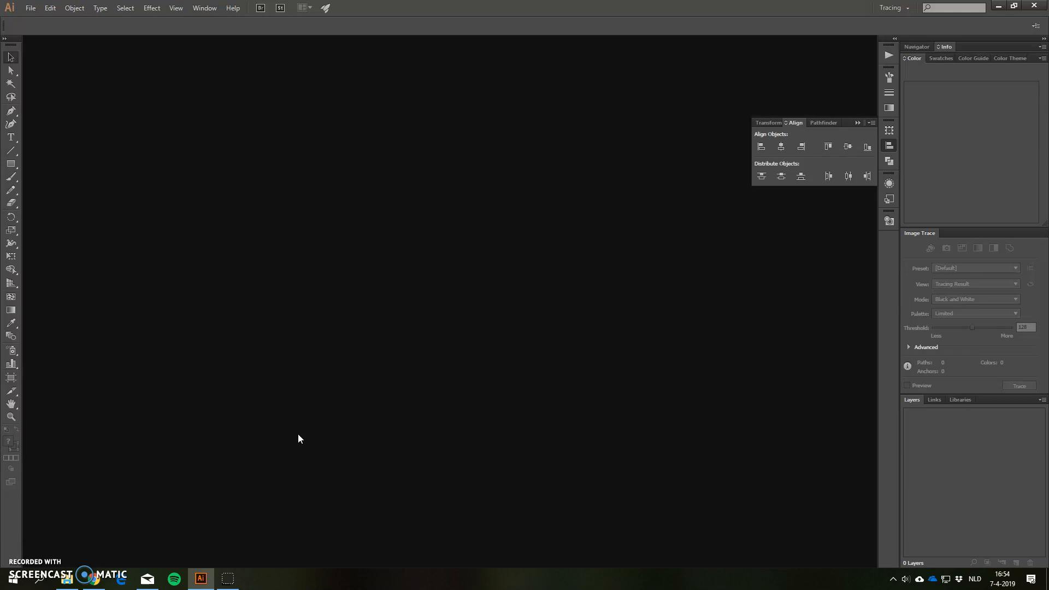
{"action": "left_click", "coordinate": [15, 585]}
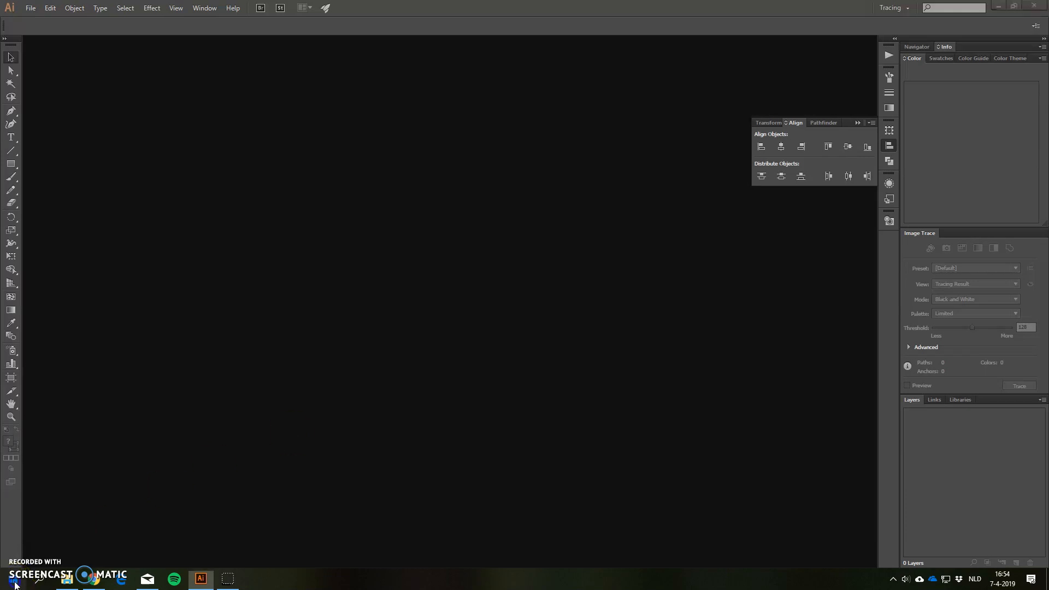
{"action": "type", "text": "illus"}
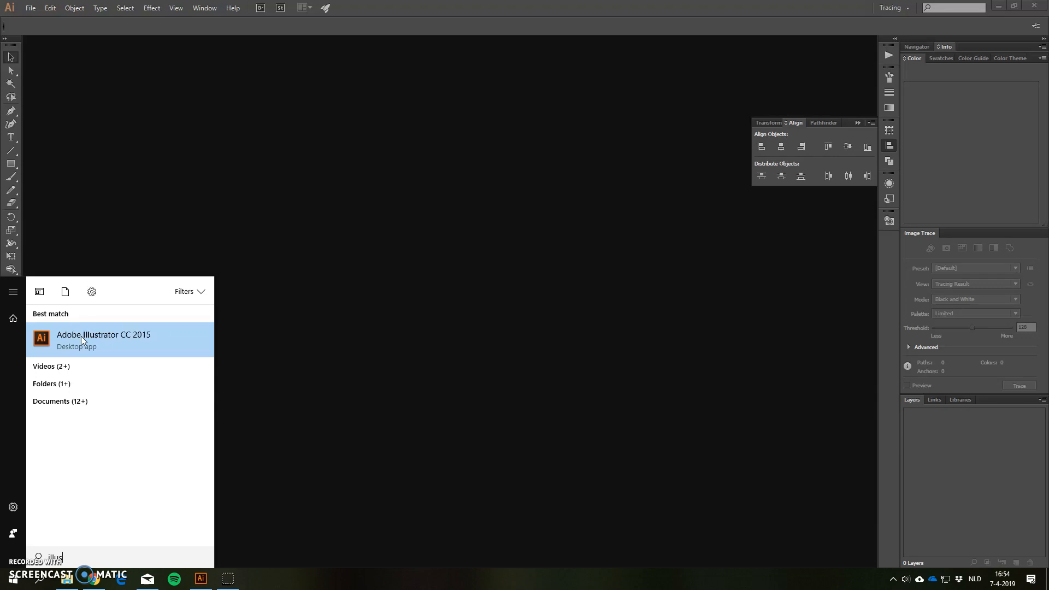
{"action": "left_click", "coordinate": [264, 166]}
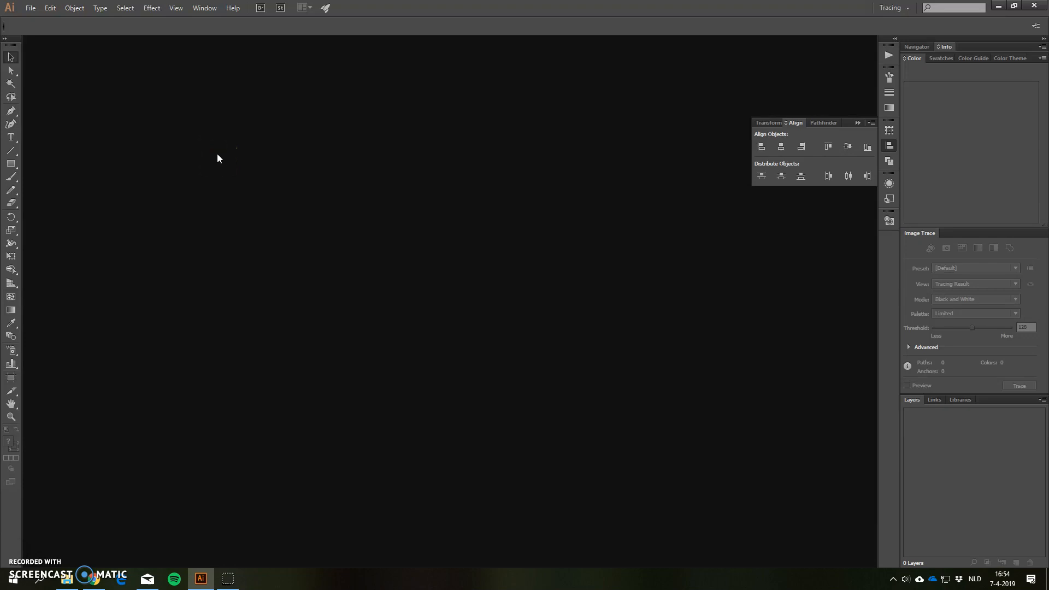
Start a new document with its units set to millimeters
{"action": "left_click", "coordinate": [31, 7]}
{"action": "left_click", "coordinate": [48, 22]}
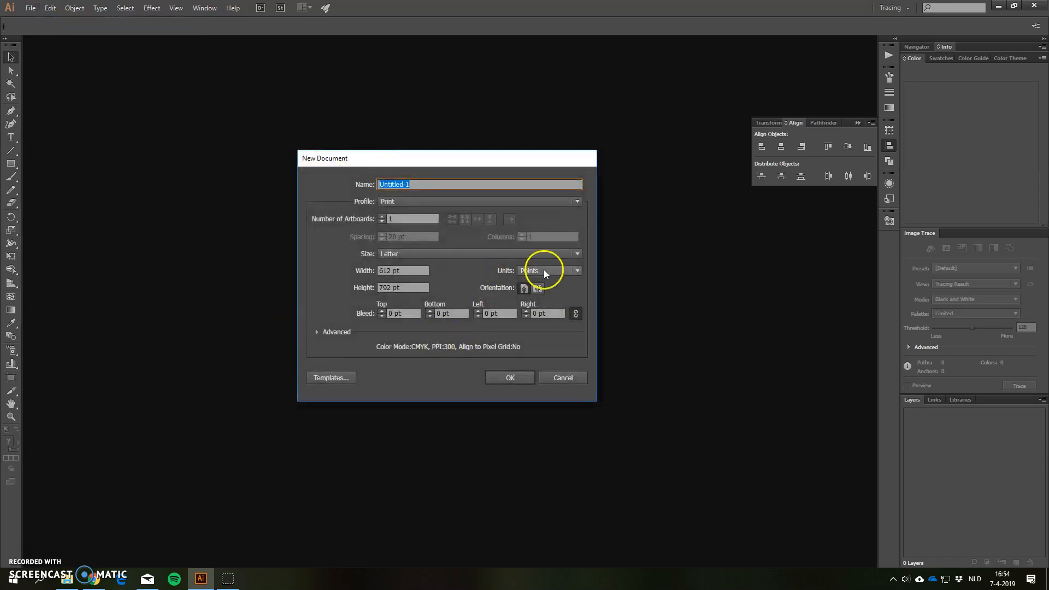
{"action": "left_click", "coordinate": [544, 271]}
{"action": "left_click", "coordinate": [540, 318]}
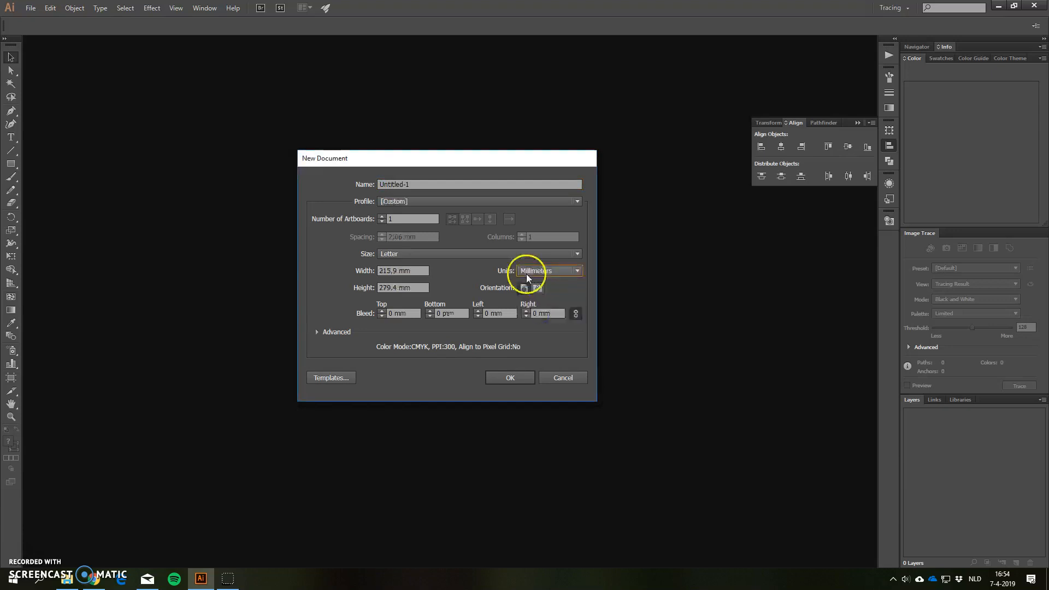
Set the new document's width to 500 mm and its height to 300 mm
{"action": "left_click", "coordinate": [371, 271]}
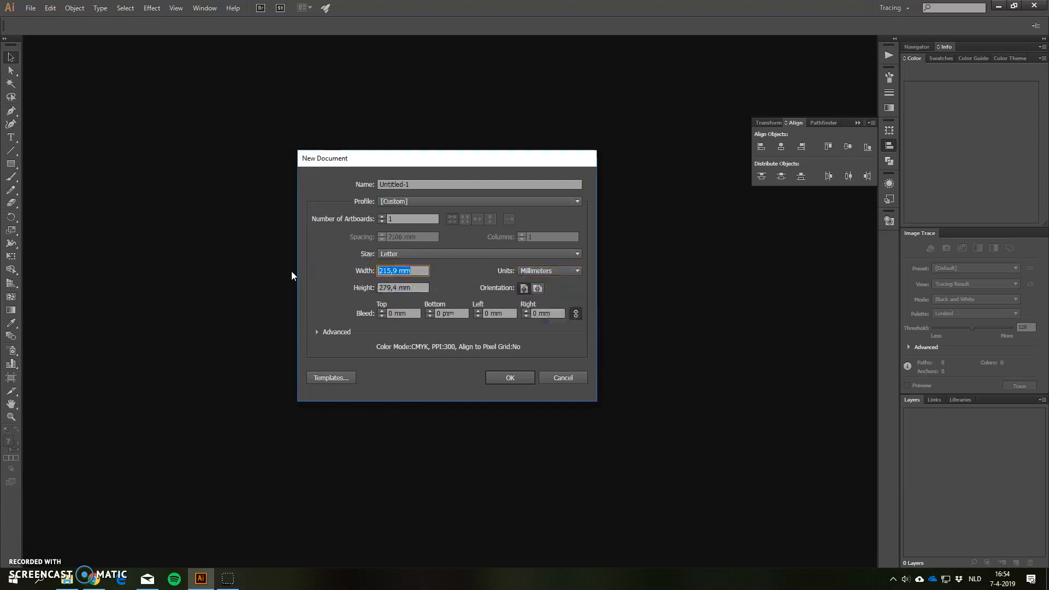
{"action": "type", "text": "500"}
{"action": "key", "text": "Tab"}
{"action": "key", "text": "Tab"}
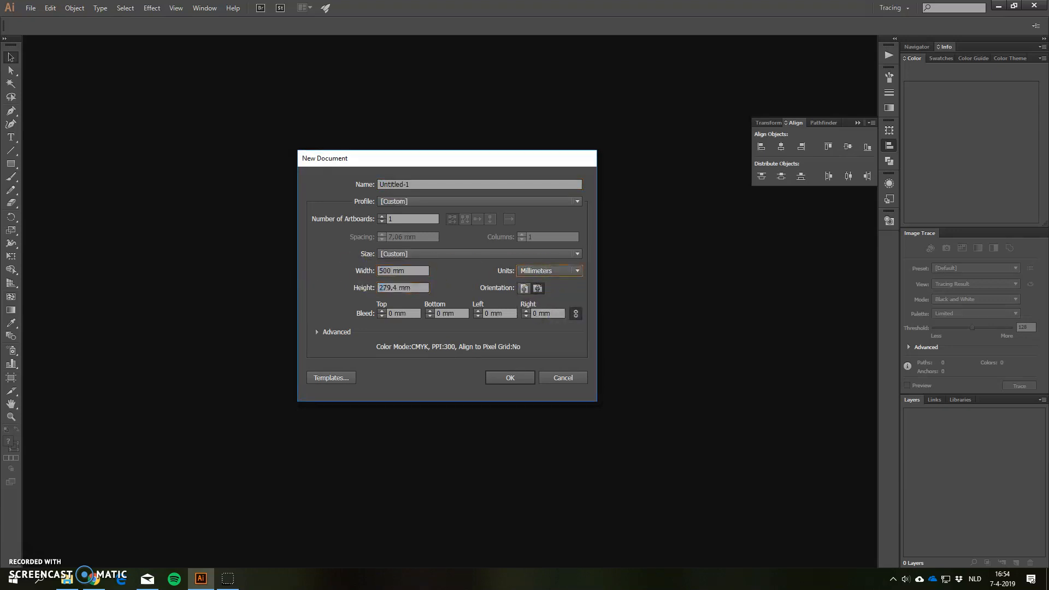
{"action": "key", "text": "shift+Tab"}
{"action": "type", "text": "300"}
Name the new document "Cog v1" and create it
{"action": "left_click", "coordinate": [422, 184]}
{"action": "type", "text": "Cog v1"}
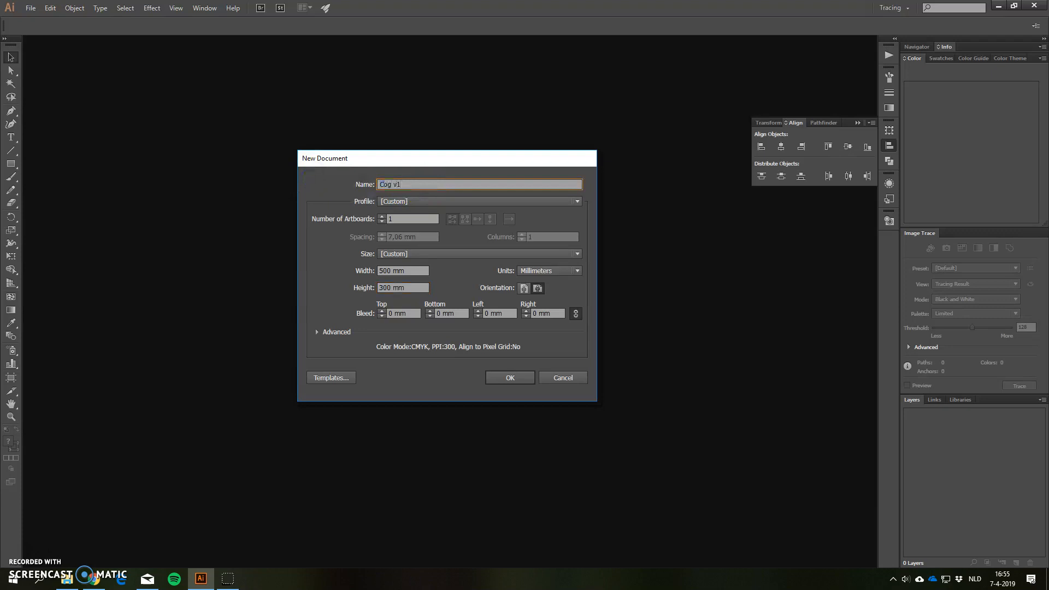
{"action": "left_click", "coordinate": [522, 376]}
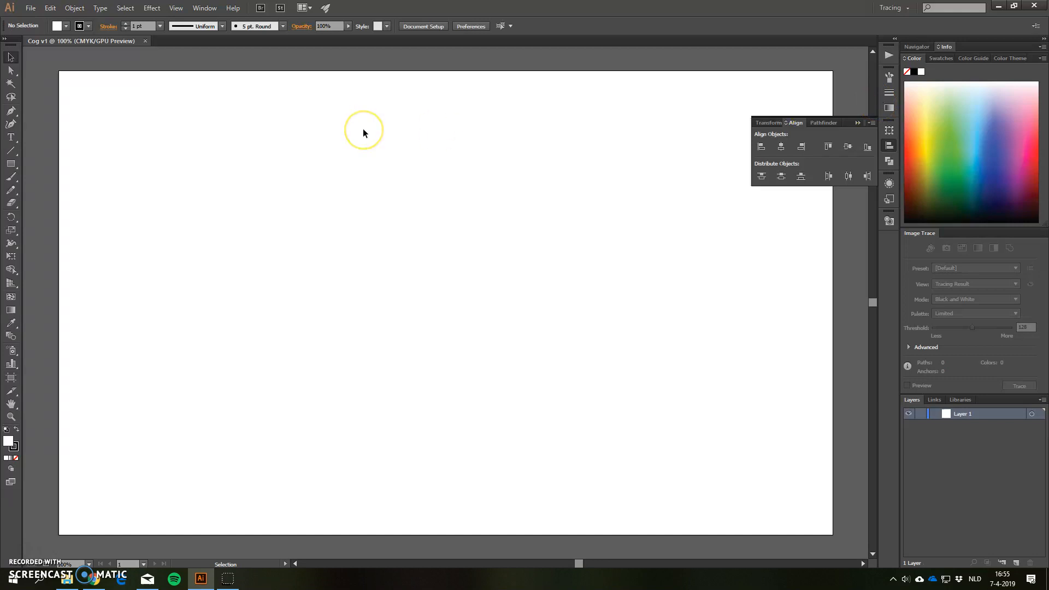
Choose the Tracing workspace and show the Pathfinder options in place of the Align options
{"action": "left_click", "coordinate": [205, 7]}
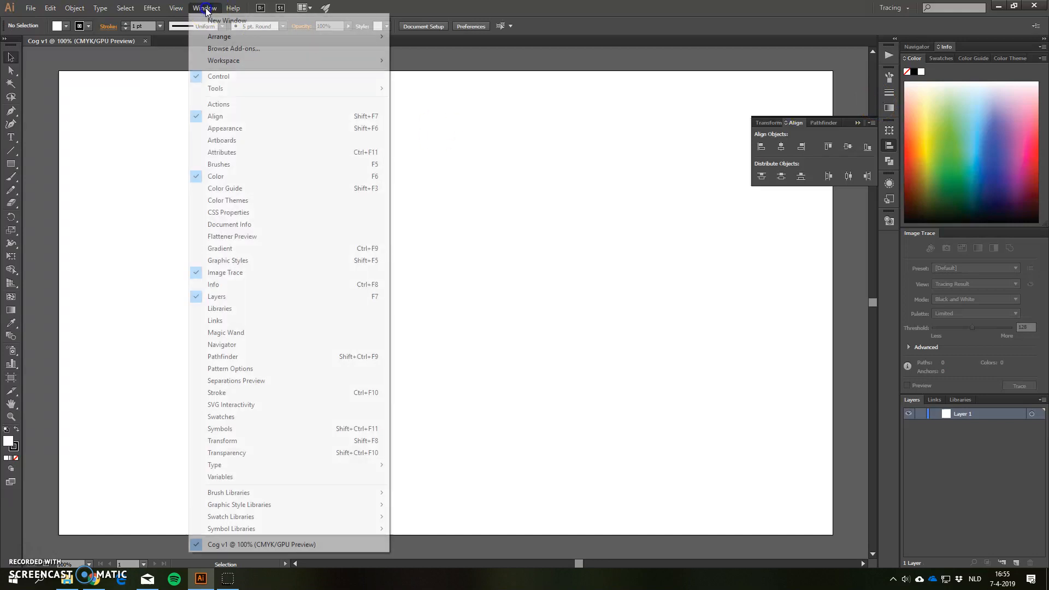
{"action": "mouse_move", "coordinate": [228, 60]}
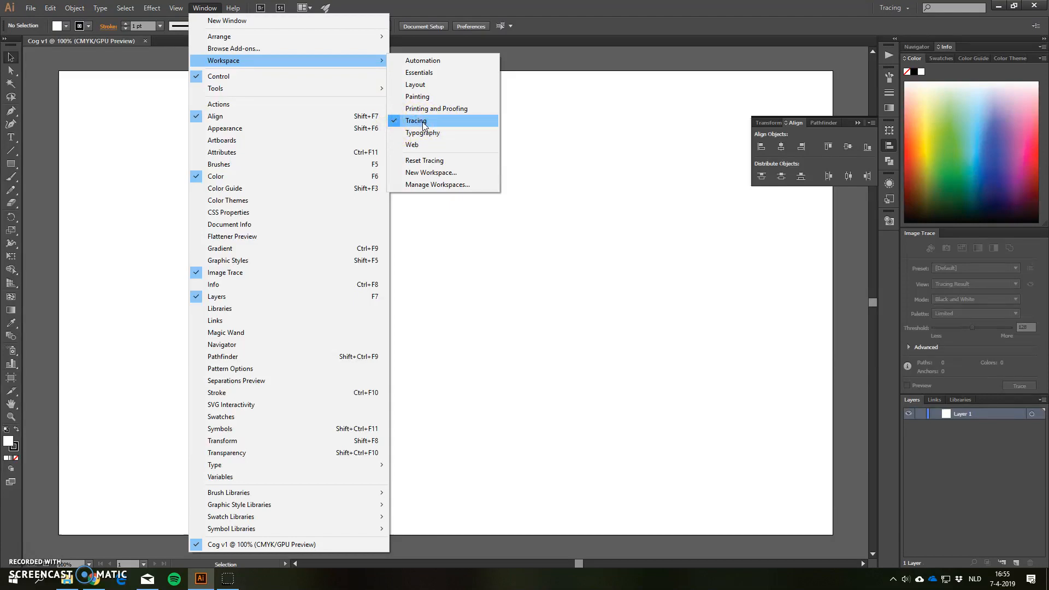
{"action": "left_click", "coordinate": [424, 125]}
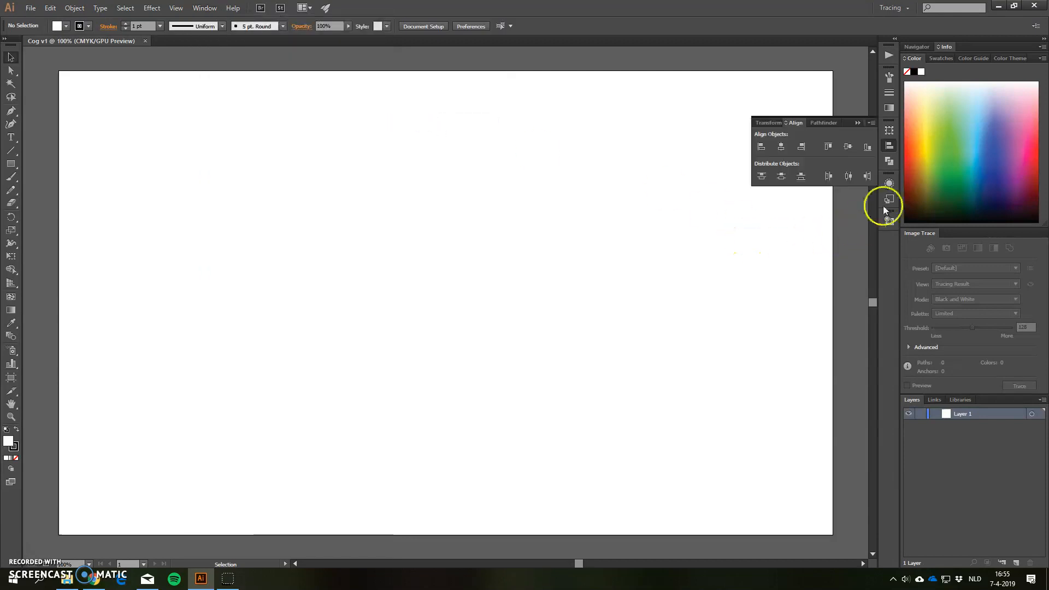
{"action": "left_click", "coordinate": [889, 146]}
{"action": "left_click", "coordinate": [890, 162]}
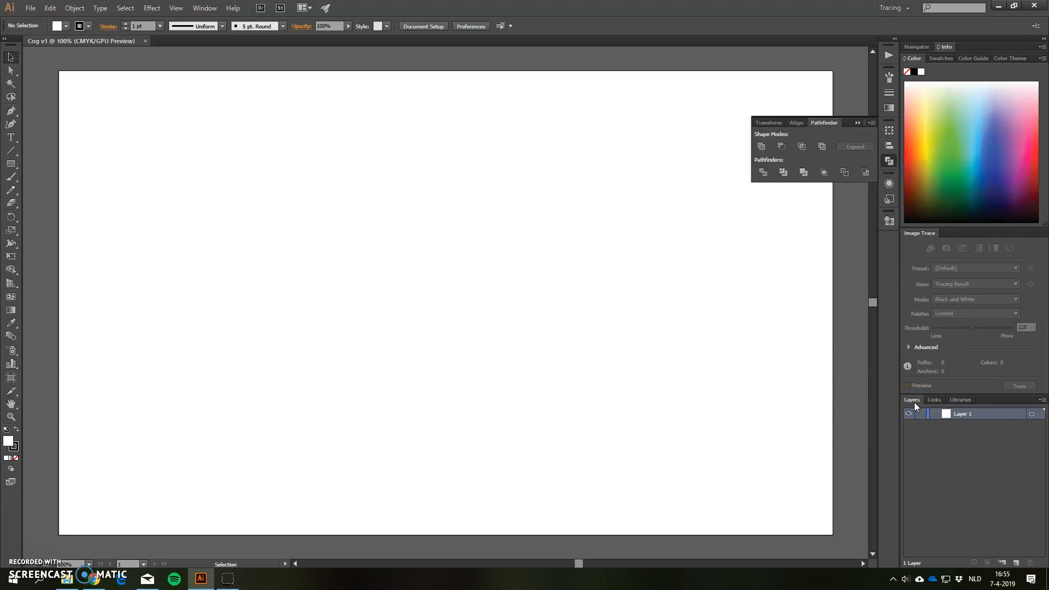
Draw three overlapping ellipses of about 64 by 85 mm, 117 by 80 mm and 62 by 96 mm with the Ellipse tool
{"action": "left_click", "coordinate": [14, 166]}
{"action": "left_click_drag", "start_coordinate": [15, 167], "coordinate": [45, 191]}
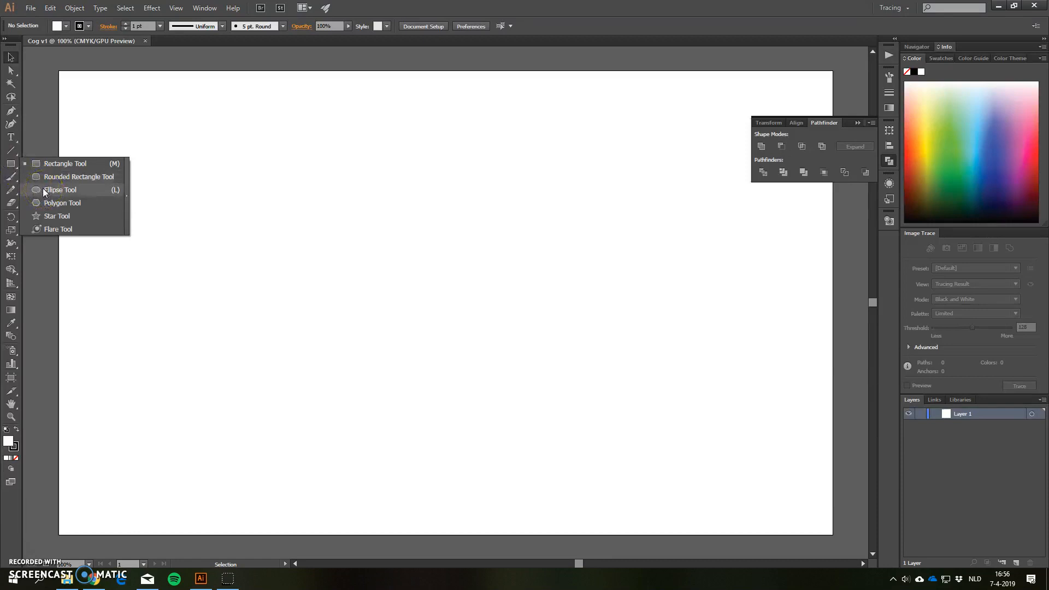
{"action": "left_click_drag", "start_coordinate": [43, 190], "coordinate": [43, 190]}
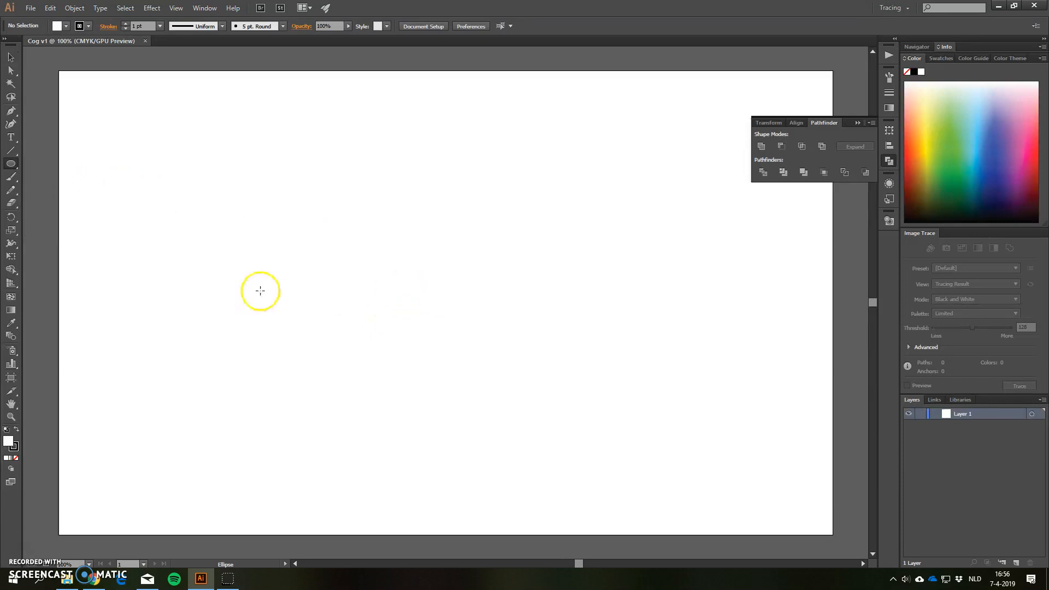
{"action": "left_click_drag", "start_coordinate": [251, 255], "coordinate": [349, 388]}
{"action": "left_click_drag", "start_coordinate": [309, 184], "coordinate": [487, 306]}
{"action": "left_click_drag", "start_coordinate": [541, 201], "coordinate": [443, 349]}
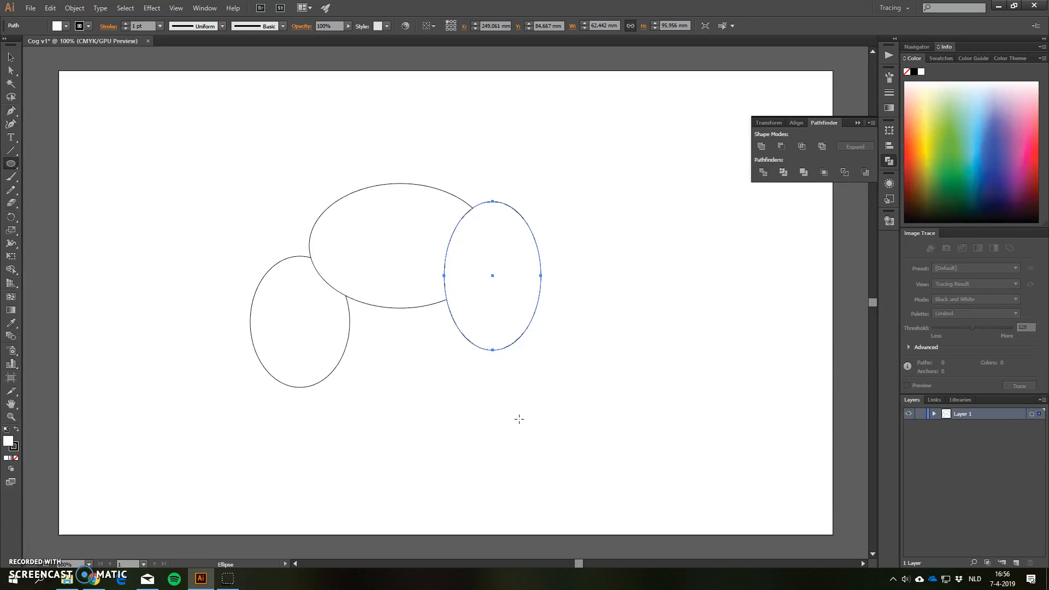
Undo all three freehand ellipses so the artboard is empty
{"action": "key", "text": "v"}
{"action": "key", "text": "ctrl+z"}
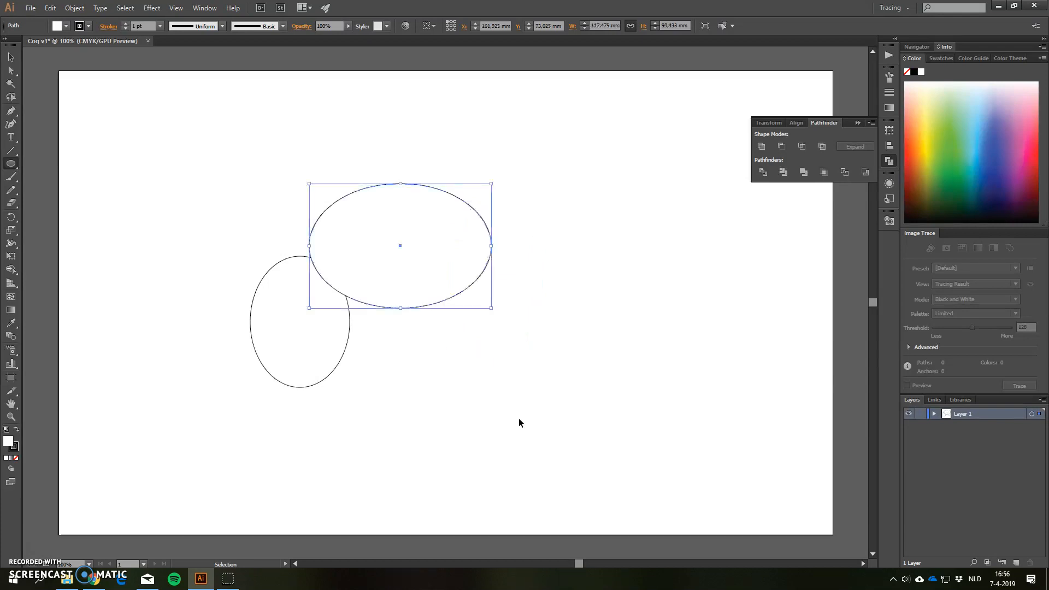
{"action": "key", "text": "ctrl+z"}
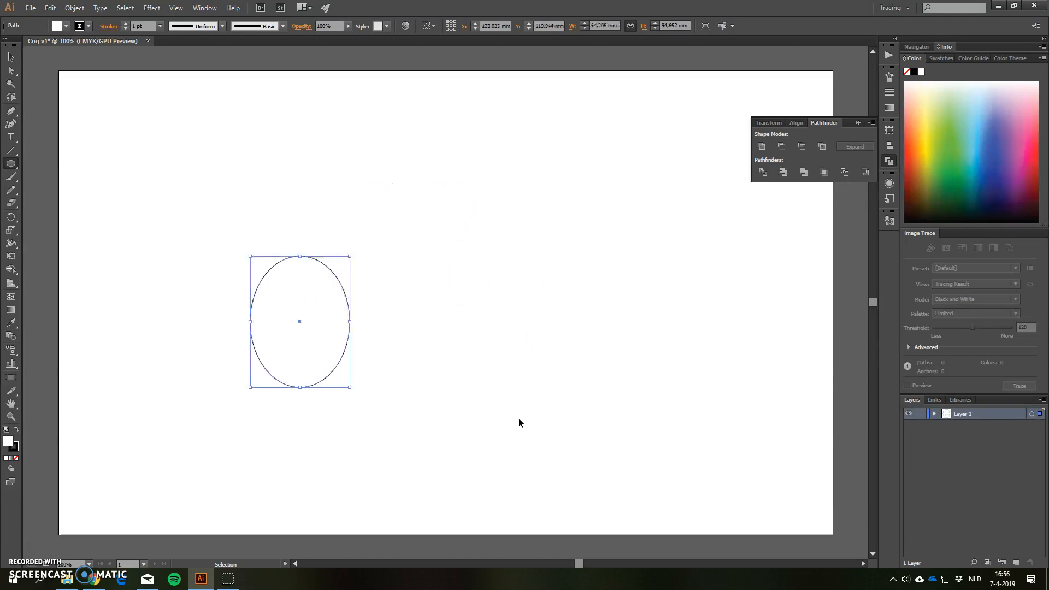
{"action": "key", "text": "ctrl+z"}
Create a circle near the middle of the artboard with an exact width and height of 40 mm
{"action": "key", "text": "l"}
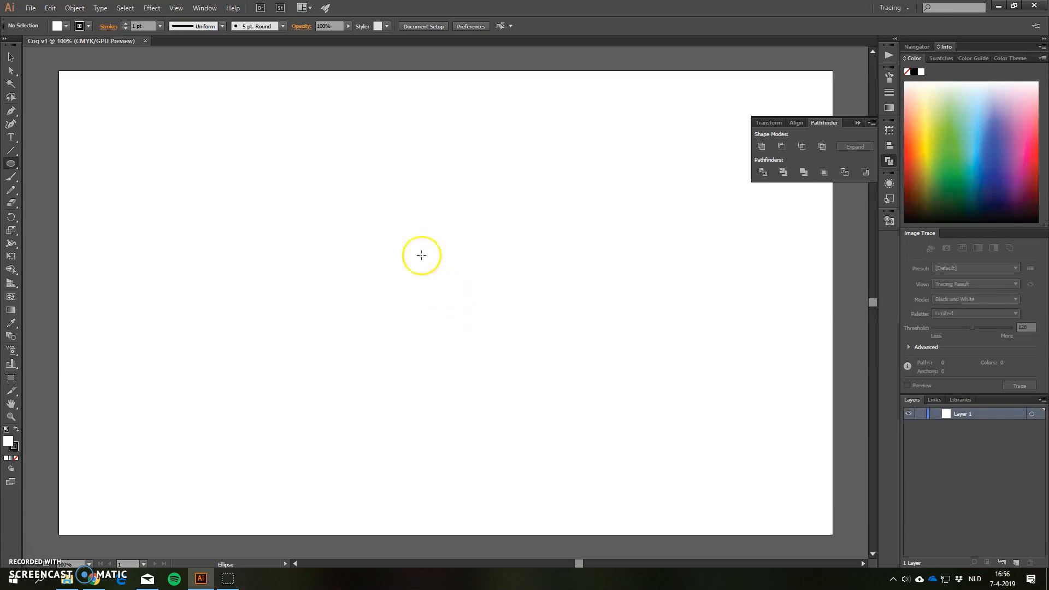
{"action": "left_click", "coordinate": [426, 272]}
{"action": "left_click_drag", "start_coordinate": [30, 7], "coordinate": [208, 210]}
{"action": "type", "text": "40"}
{"action": "key", "text": "Tab"}
{"action": "type", "text": "4"}
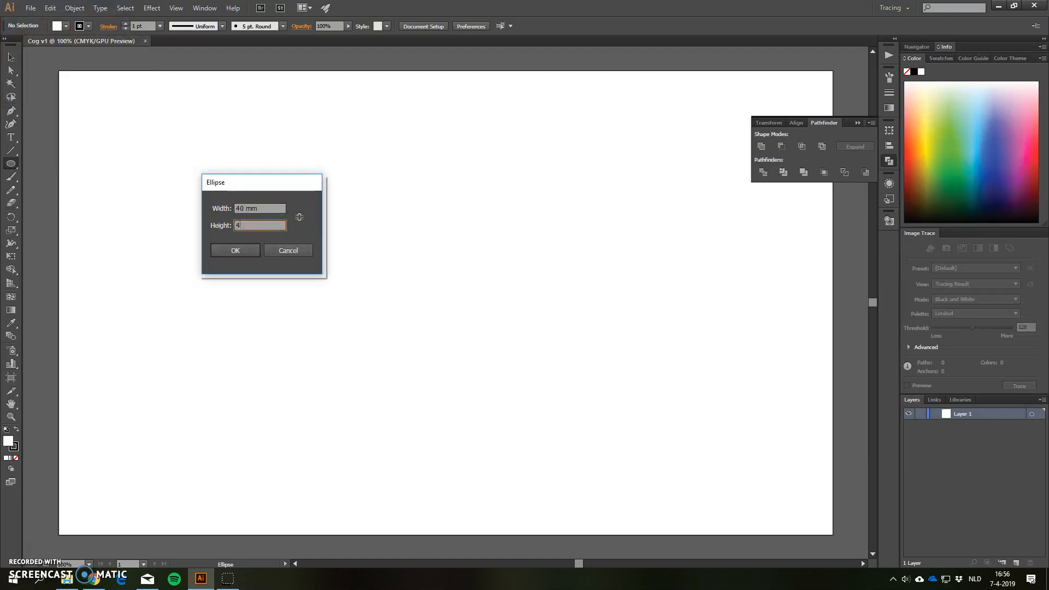
{"action": "type", "text": "0"}
{"action": "left_click", "coordinate": [245, 250]}
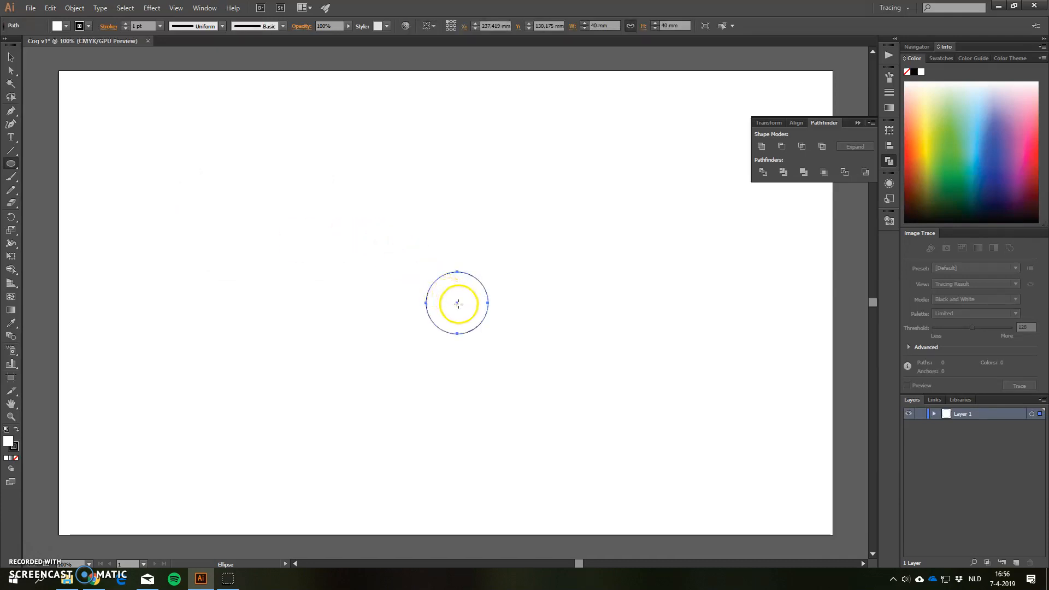
Create a second circle, 30 mm wide and 30 mm high, starting at the center of the 40 mm circle
{"action": "left_click", "coordinate": [457, 302]}
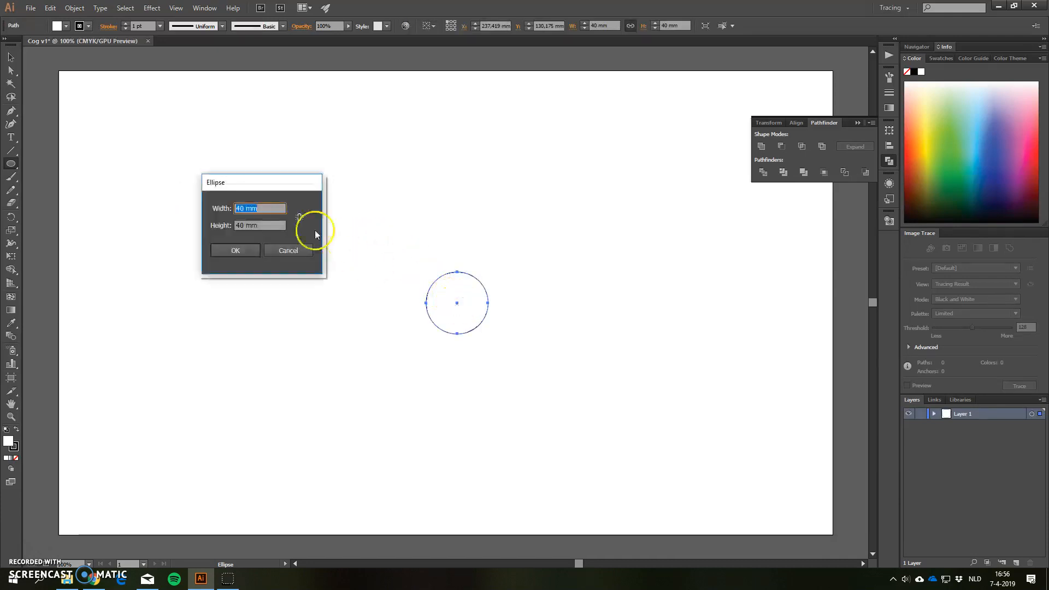
{"action": "type", "text": "30"}
{"action": "key", "text": "Tab"}
{"action": "type", "text": "30"}
{"action": "left_click", "coordinate": [224, 252]}
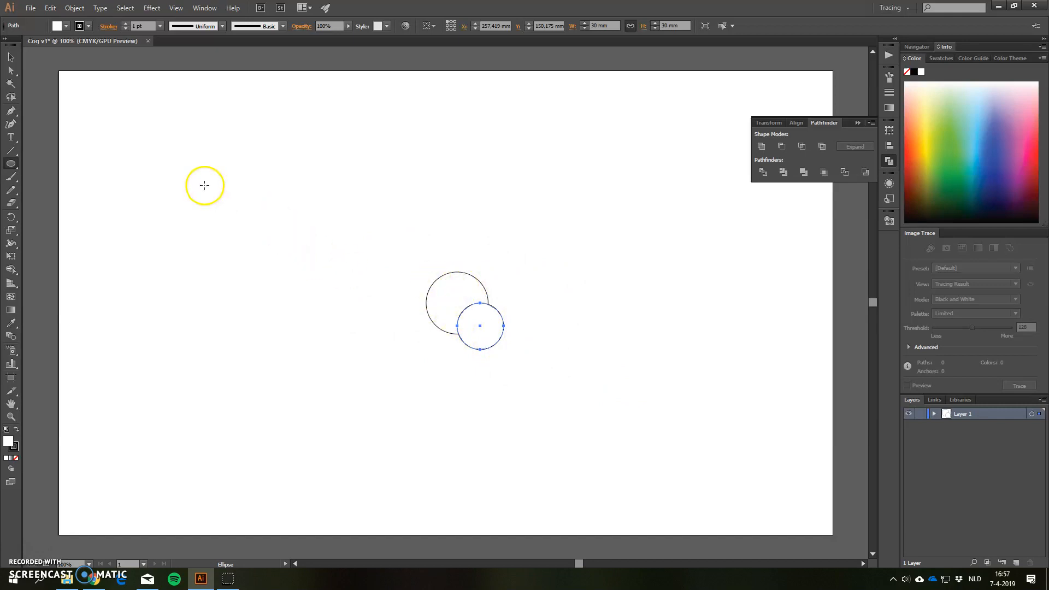
Draw further practice circles freehand, one about 72 mm across and one about 64 mm across drawn outward from its center
{"action": "left_click_drag", "start_coordinate": [211, 192], "coordinate": [304, 332]}
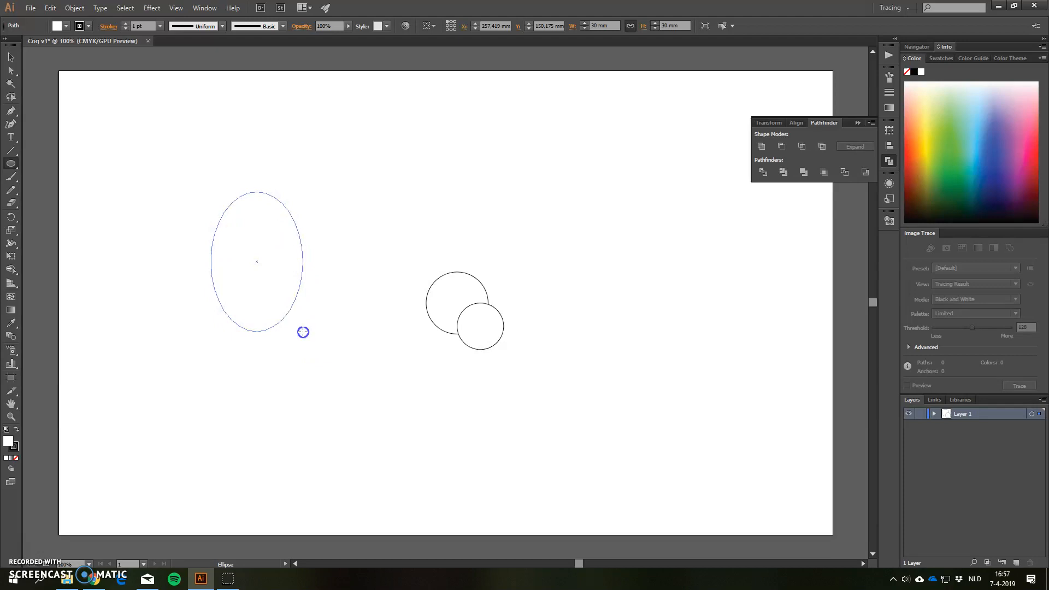
{"action": "left_click_drag", "start_coordinate": [303, 332], "coordinate": [323, 295]}
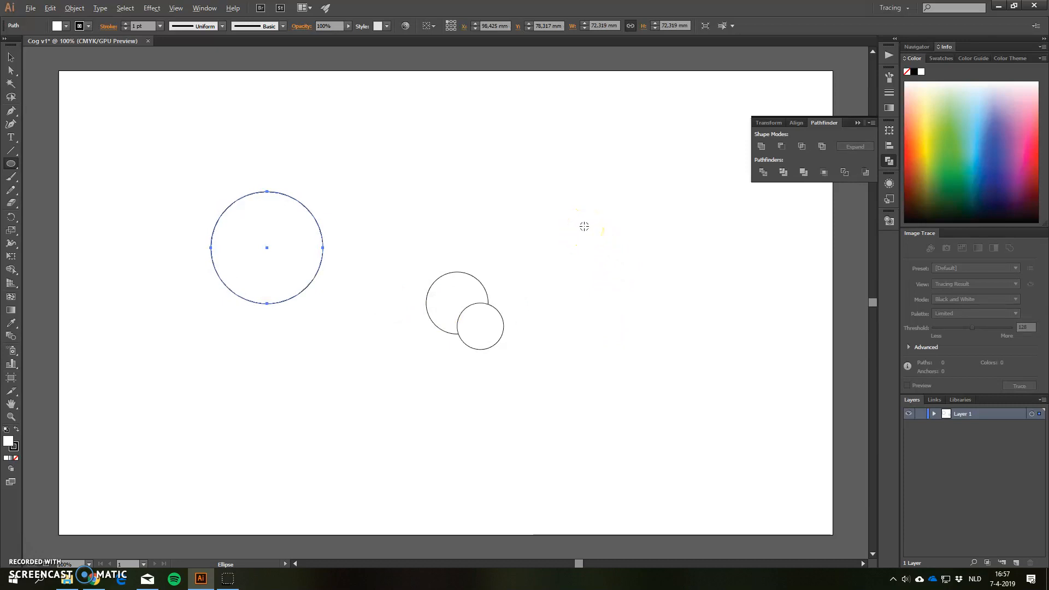
{"action": "left_click_drag", "start_coordinate": [584, 226], "coordinate": [634, 192]}
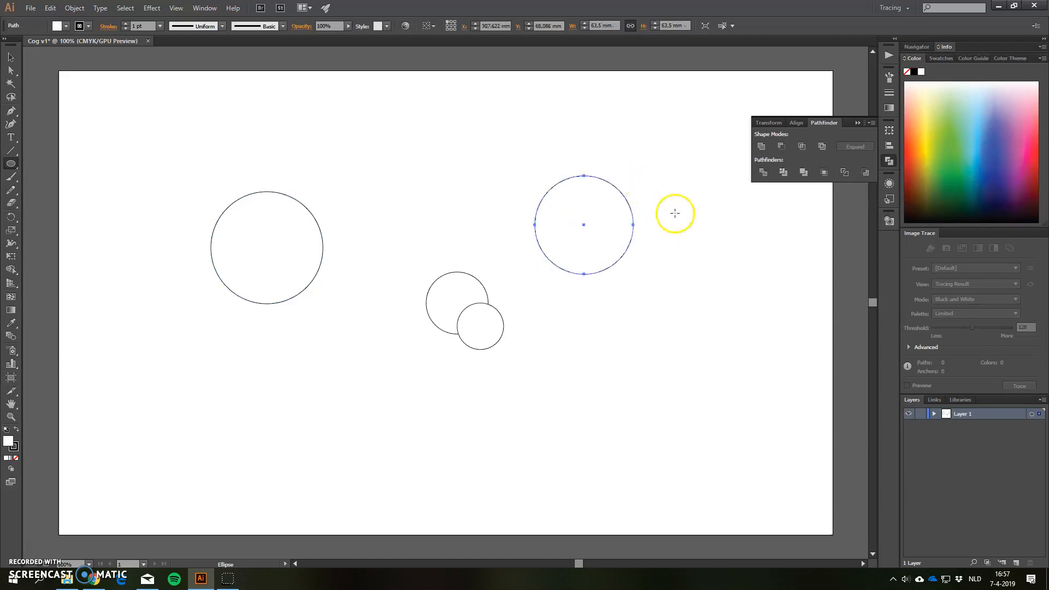
{"action": "left_click_drag", "start_coordinate": [700, 222], "coordinate": [783, 288]}
{"action": "mouse_move", "coordinate": [655, 200]}
{"action": "left_mouse_down"}
{"action": "mouse_move", "coordinate": [691, 178]}
{"action": "mouse_move", "coordinate": [676, 188]}
{"action": "left_mouse_up"}
Undo all the practice circles to clear the artboard
{"action": "key", "text": "ctrl+z"}
{"action": "key", "text": "ctrl+z"}
{"action": "key", "text": "ctrl+z"}
{"action": "key", "text": "ctrl+z"}
{"action": "key", "text": "ctrl+z"}
{"action": "key", "text": "ctrl+z"}
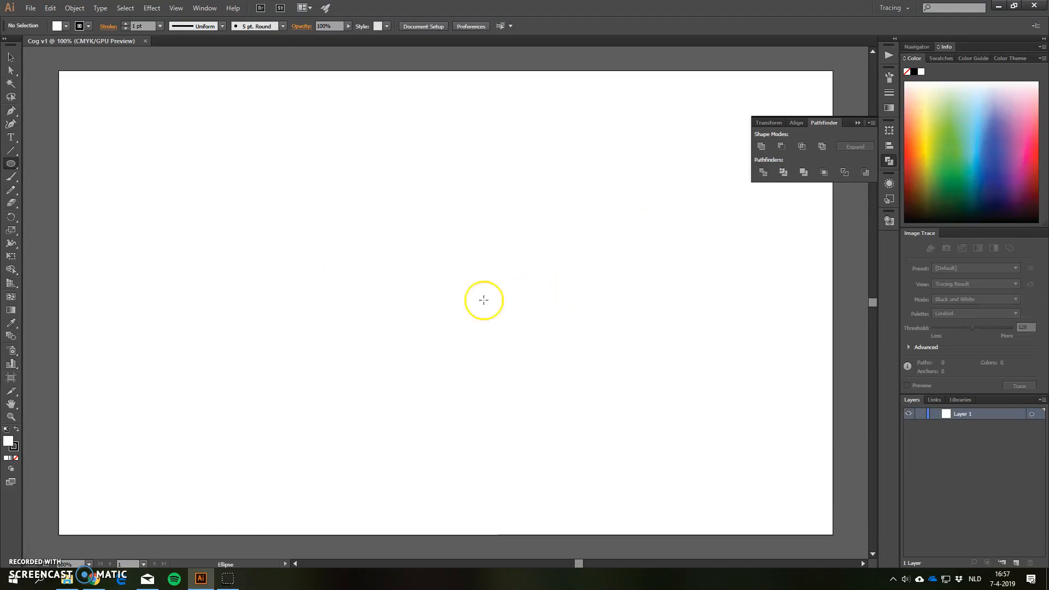
Draw a circle about 128 mm across mid-artboard and a concentric circle about 108 mm across inside it
{"action": "left_click_drag", "start_coordinate": [456, 293], "coordinate": [555, 228]}
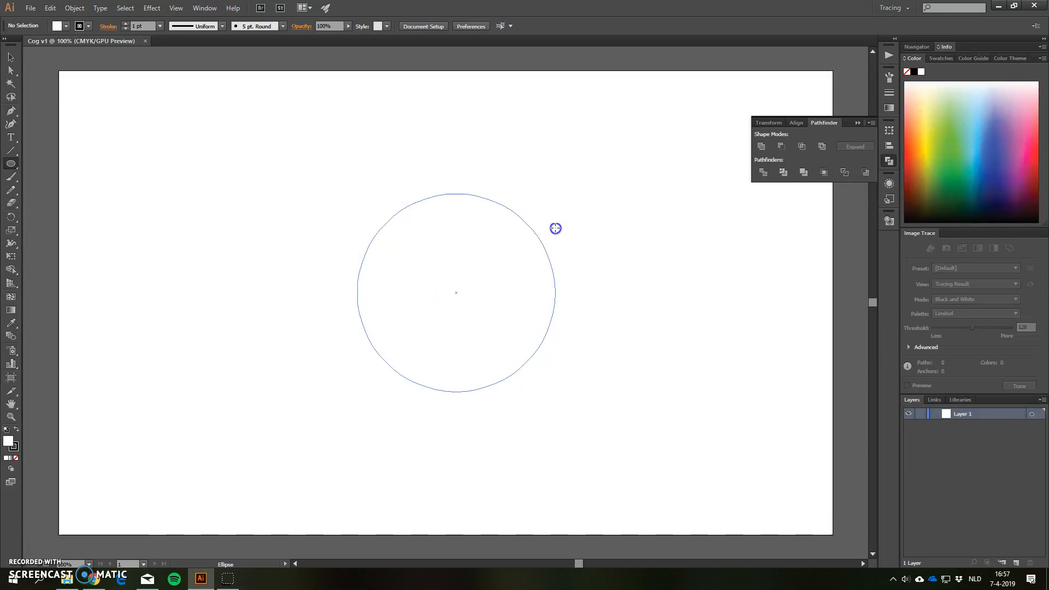
{"action": "left_click_drag", "start_coordinate": [555, 228], "coordinate": [555, 228]}
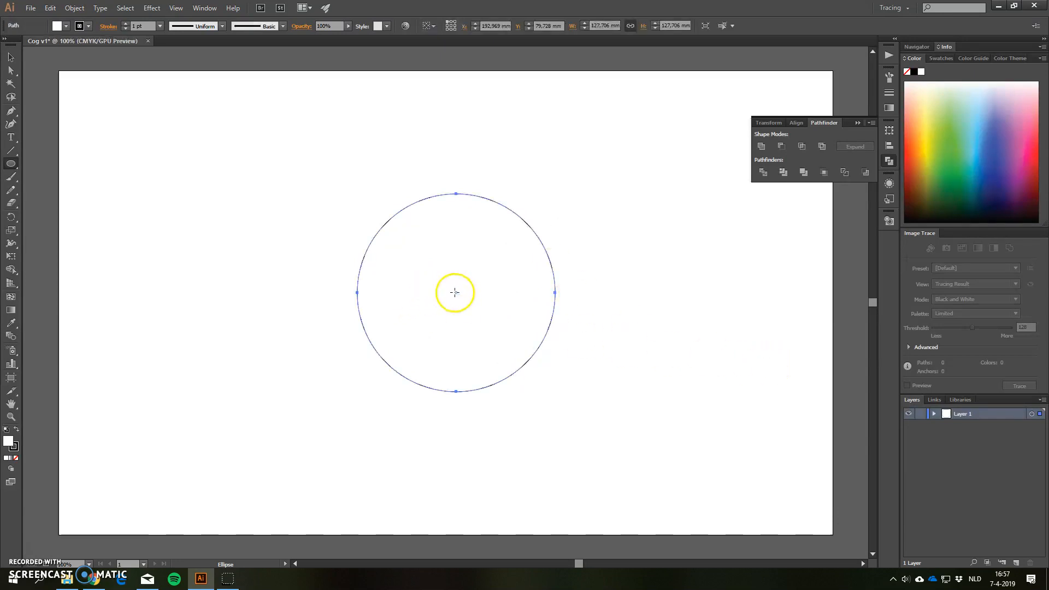
{"action": "left_click_drag", "start_coordinate": [456, 293], "coordinate": [533, 210]}
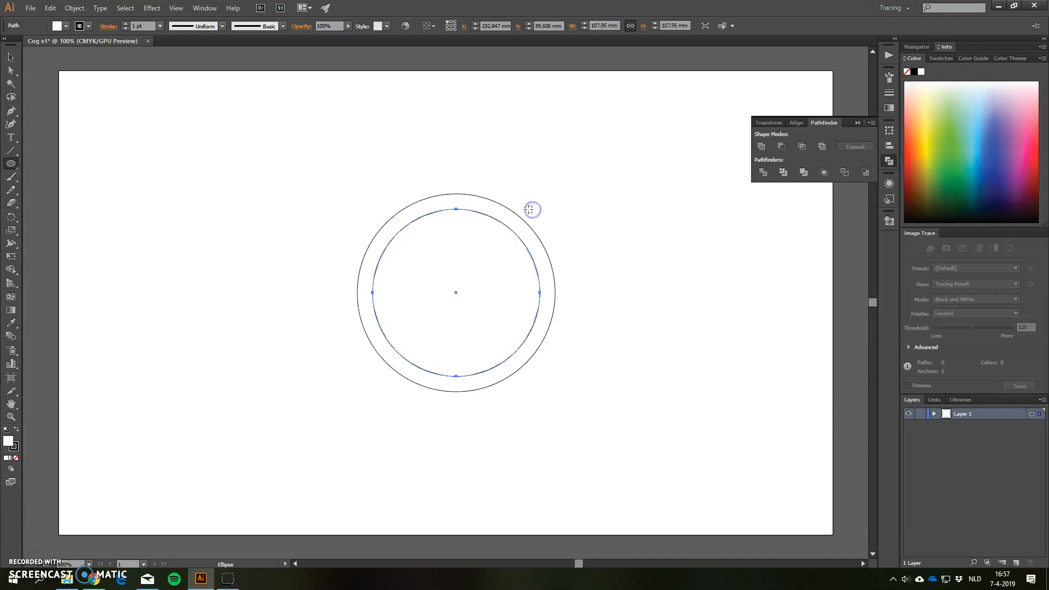
Expand Layer 1 and select the outer and inner circle paths in turn to identify them
{"action": "left_click", "coordinate": [934, 415]}
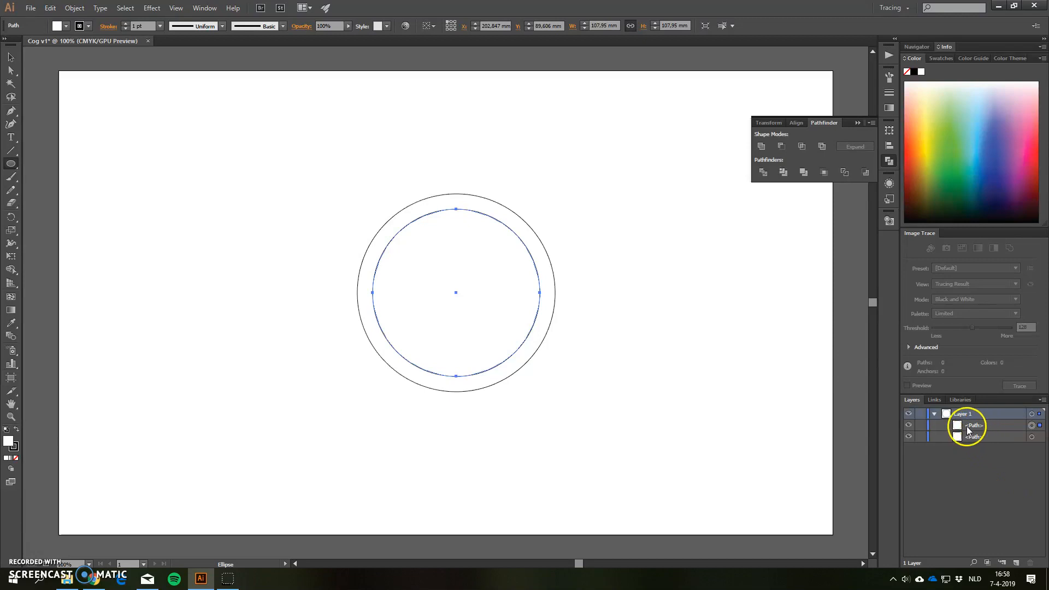
{"action": "left_click", "coordinate": [1032, 438]}
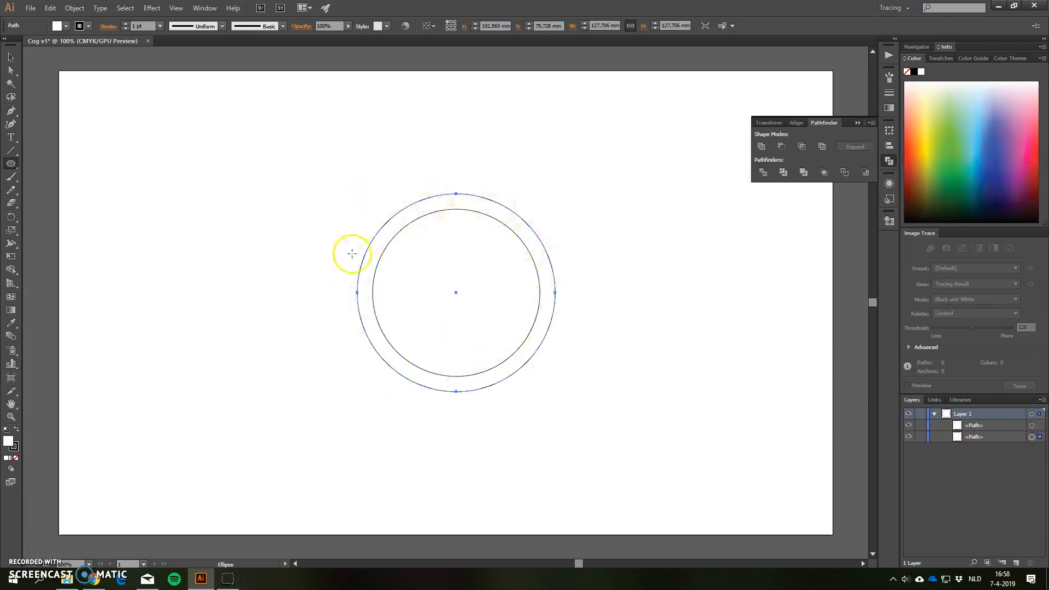
{"action": "left_click", "coordinate": [1032, 425]}
{"action": "left_click", "coordinate": [1032, 438]}
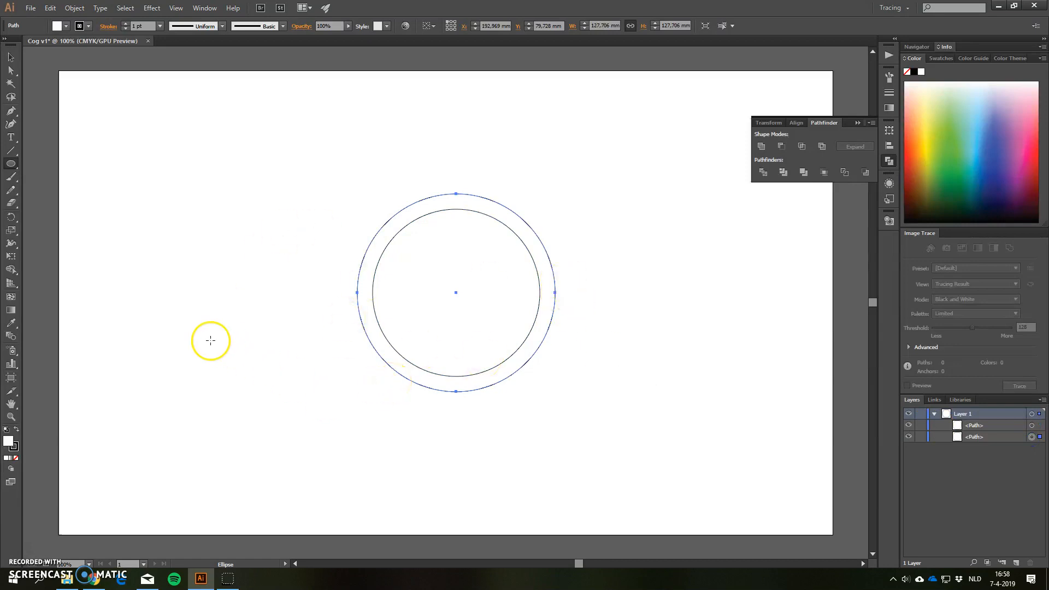
Create a 32-point star at the shared center of the two circles with the Star tool
{"action": "left_click_drag", "start_coordinate": [13, 167], "coordinate": [61, 218]}
{"action": "left_click", "coordinate": [457, 292]}
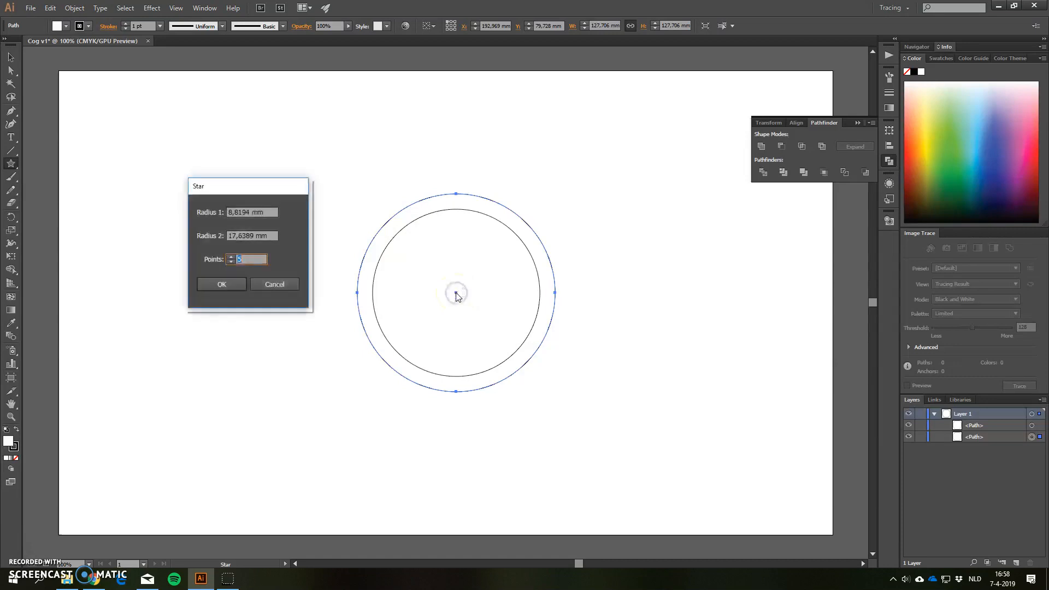
{"action": "left_click", "coordinate": [220, 205]}
{"action": "left_click_drag", "start_coordinate": [265, 214], "coordinate": [208, 215]}
{"action": "left_click_drag", "start_coordinate": [244, 268], "coordinate": [193, 267]}
{"action": "left_click", "coordinate": [189, 260]}
{"action": "type", "text": "32"}
{"action": "left_click", "coordinate": [232, 285]}
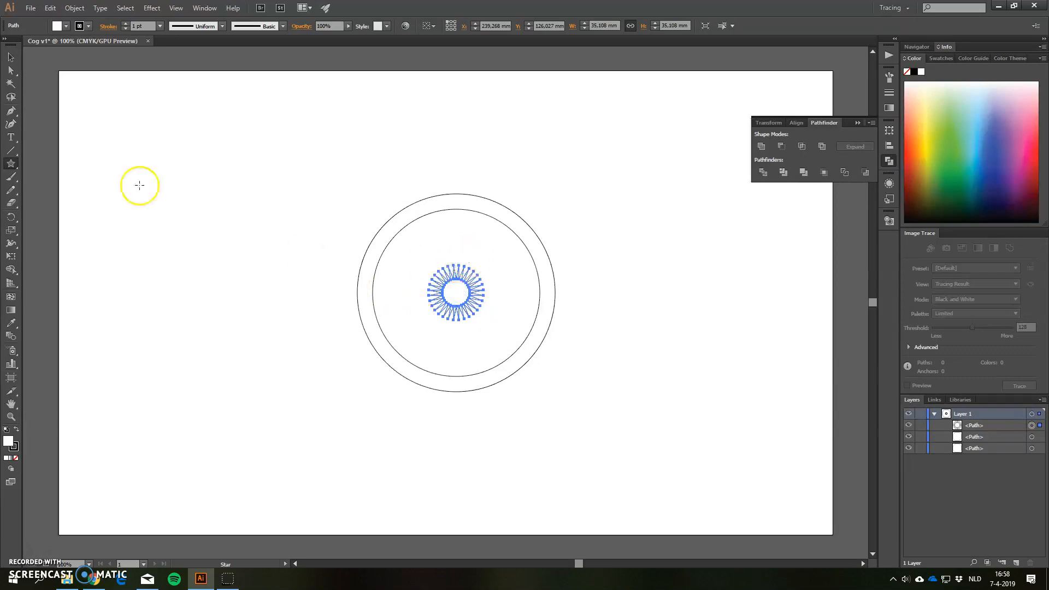
Undo the small star placed at the center of the two circles
{"action": "left_click", "coordinate": [11, 58]}
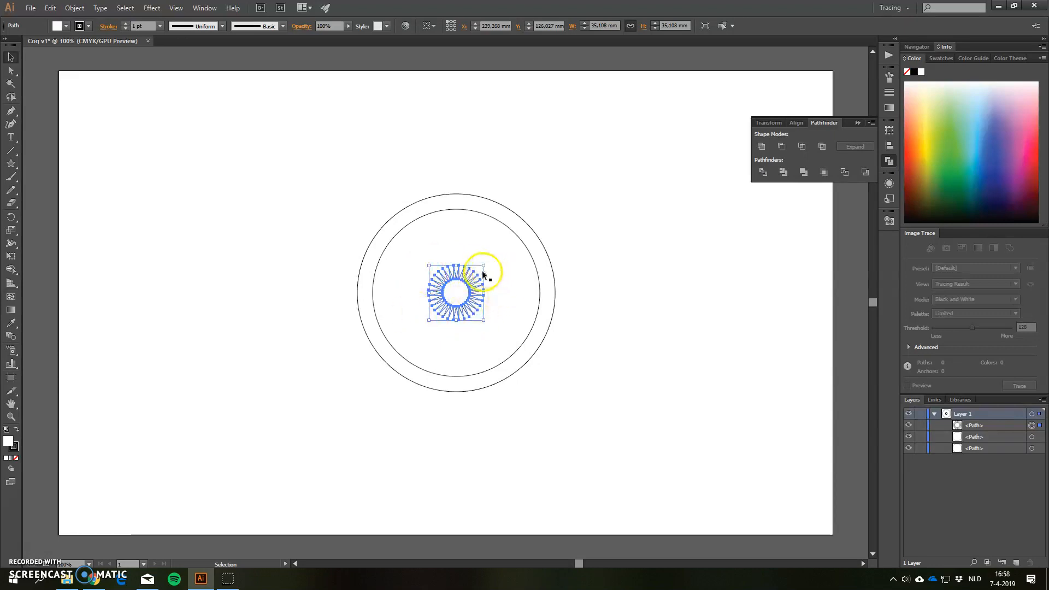
{"action": "left_click", "coordinate": [485, 268]}
{"action": "key", "text": "a"}
{"action": "key", "text": "ctrl+z"}
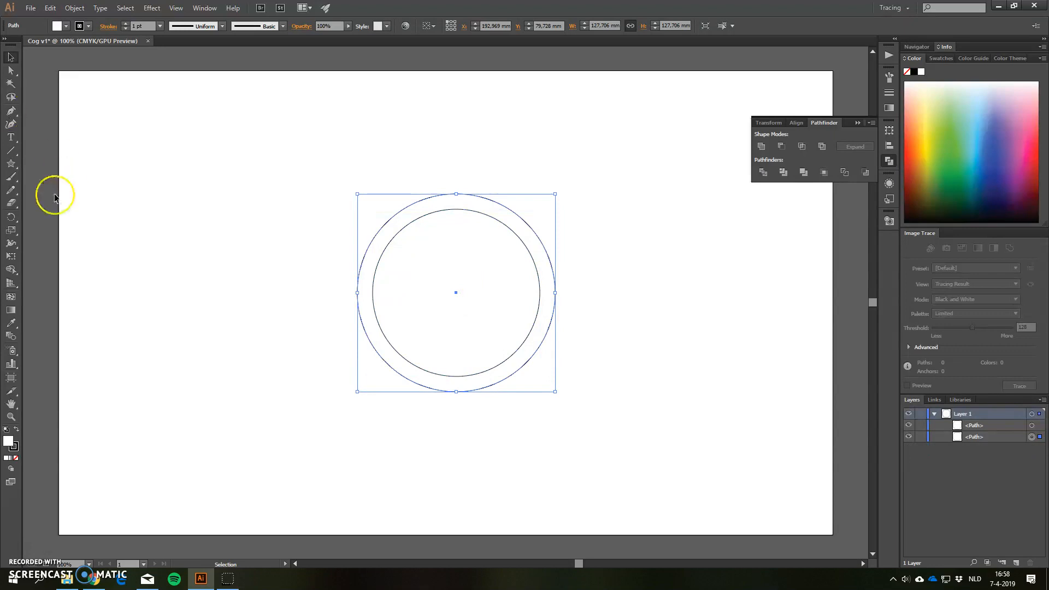
Recreate the 32-point star at the circles' shared center and enlarge it proportionally to about 161 mm across
{"action": "left_click", "coordinate": [11, 164]}
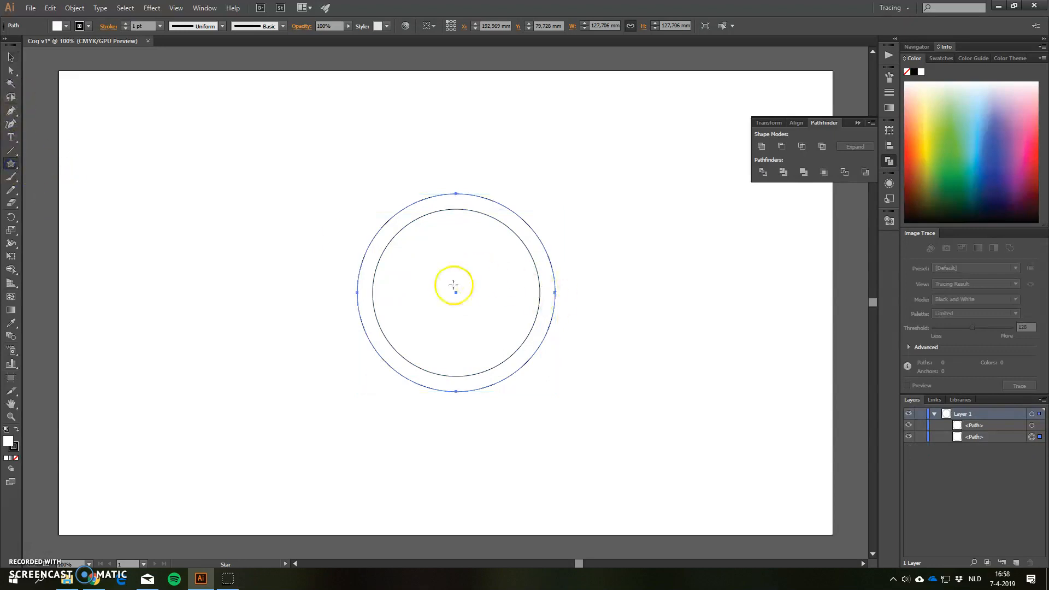
{"action": "left_click", "coordinate": [455, 293]}
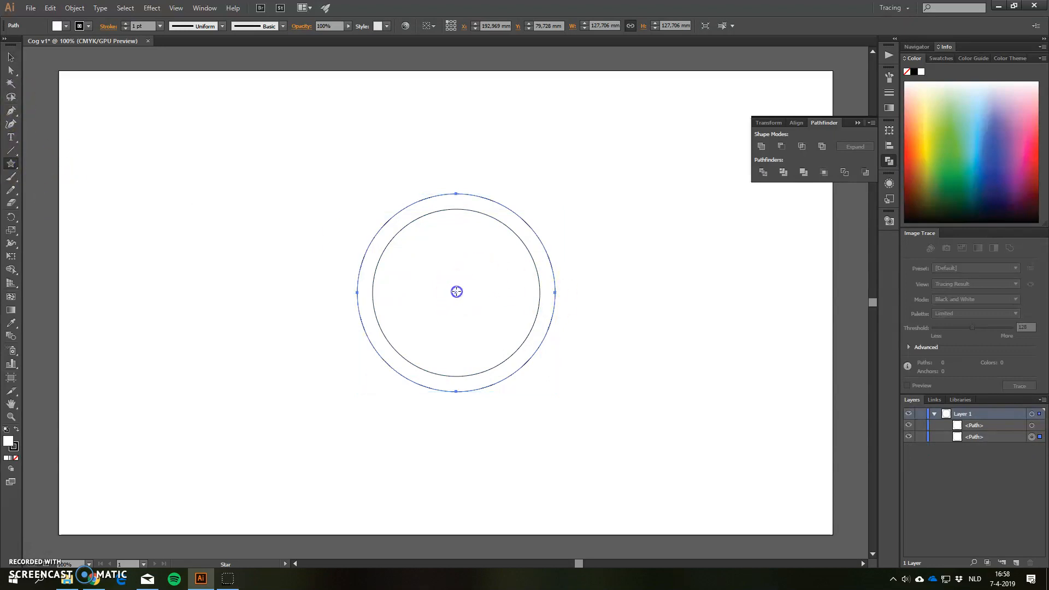
{"action": "left_click", "coordinate": [229, 284]}
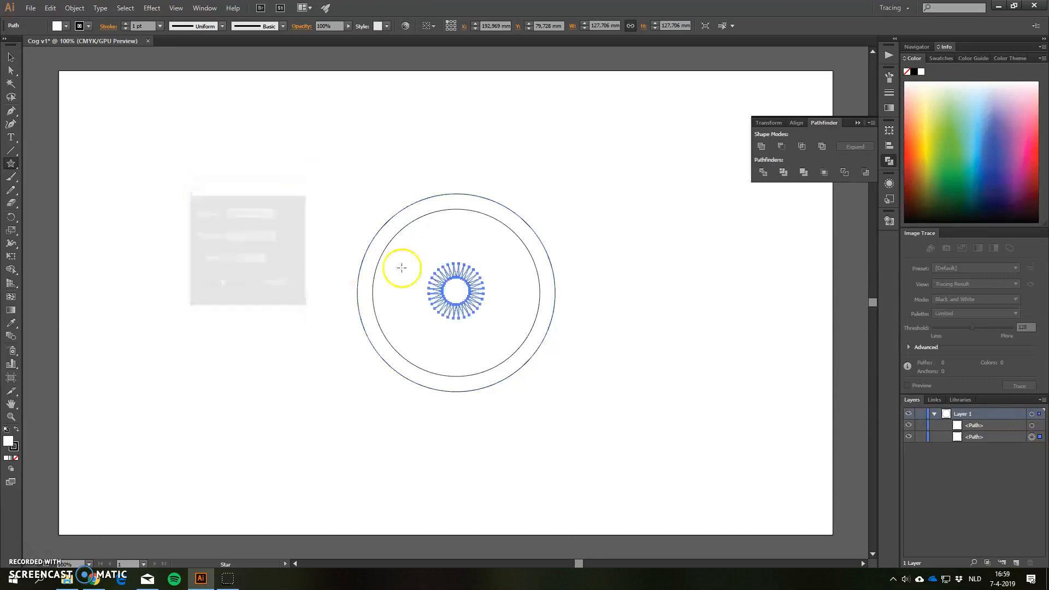
{"action": "left_click", "coordinate": [11, 57]}
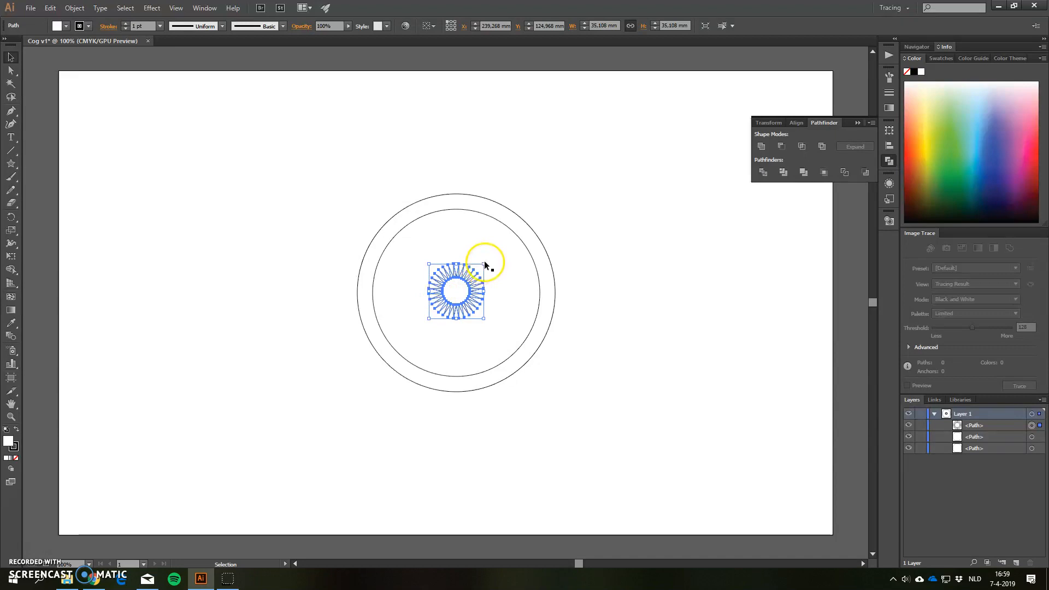
{"action": "left_click_drag", "start_coordinate": [483, 265], "coordinate": [589, 164]}
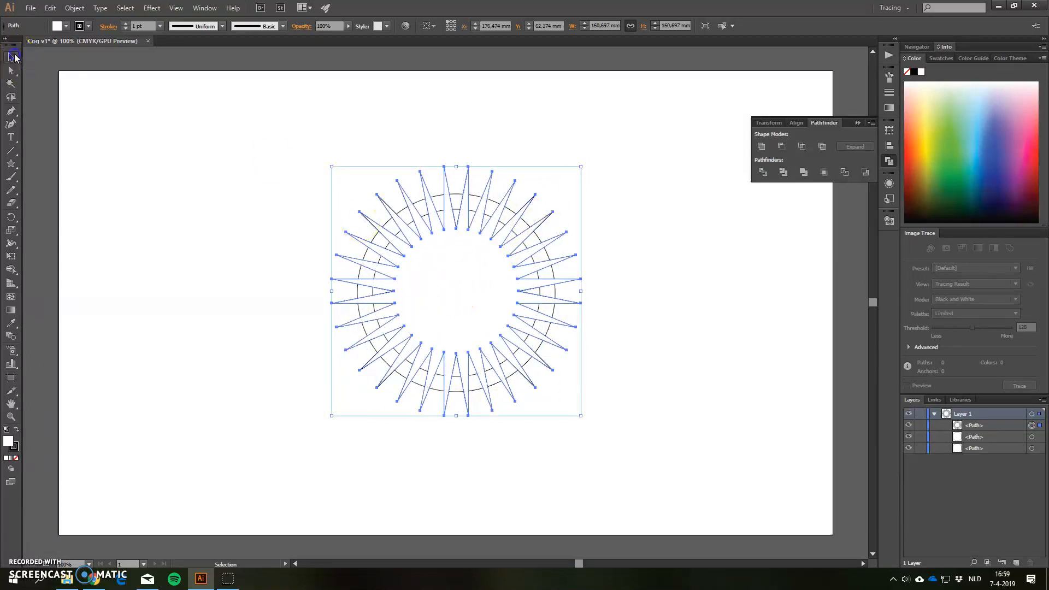
{"action": "left_click", "coordinate": [671, 300]}
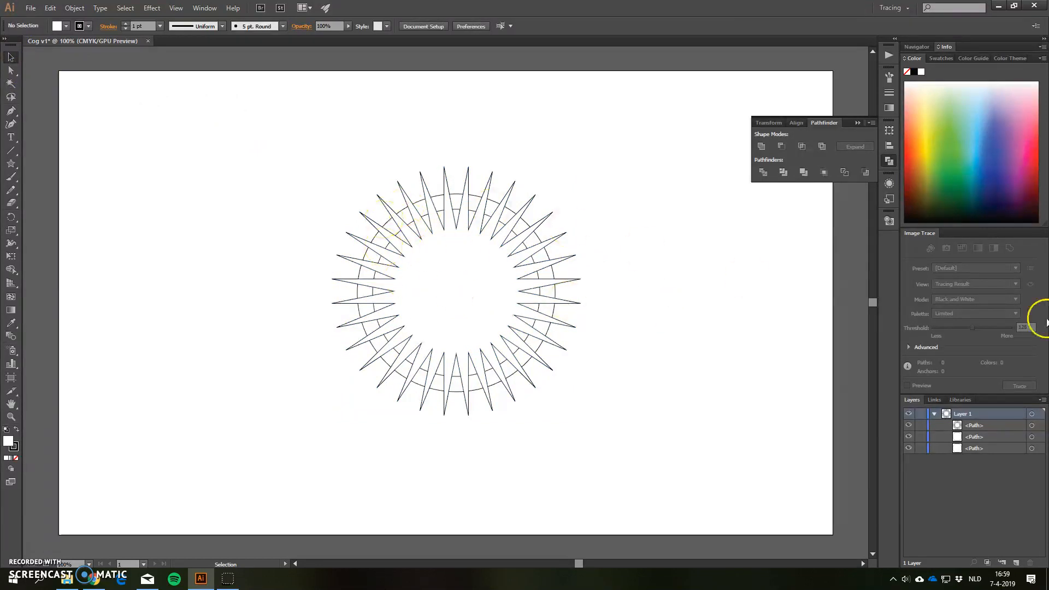
Try uniting the star with the inner circle using Pathfinder Unite and undo the result
{"action": "left_click", "coordinate": [1032, 426]}
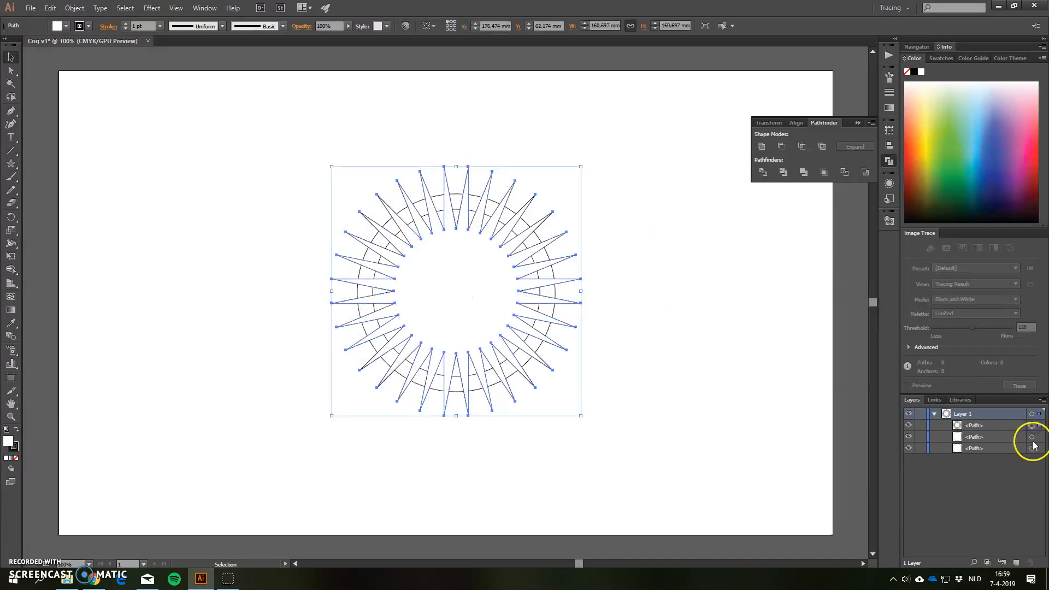
{"action": "left_click", "coordinate": [1032, 437], "text": "shift"}
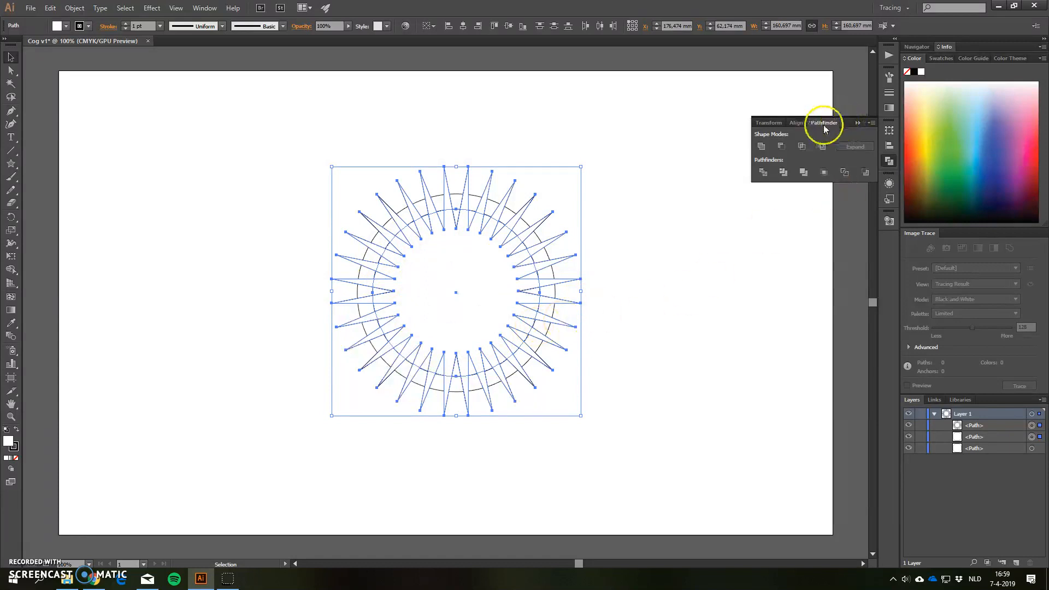
{"action": "left_click", "coordinate": [889, 159]}
{"action": "left_click", "coordinate": [889, 160]}
{"action": "left_click", "coordinate": [762, 146]}
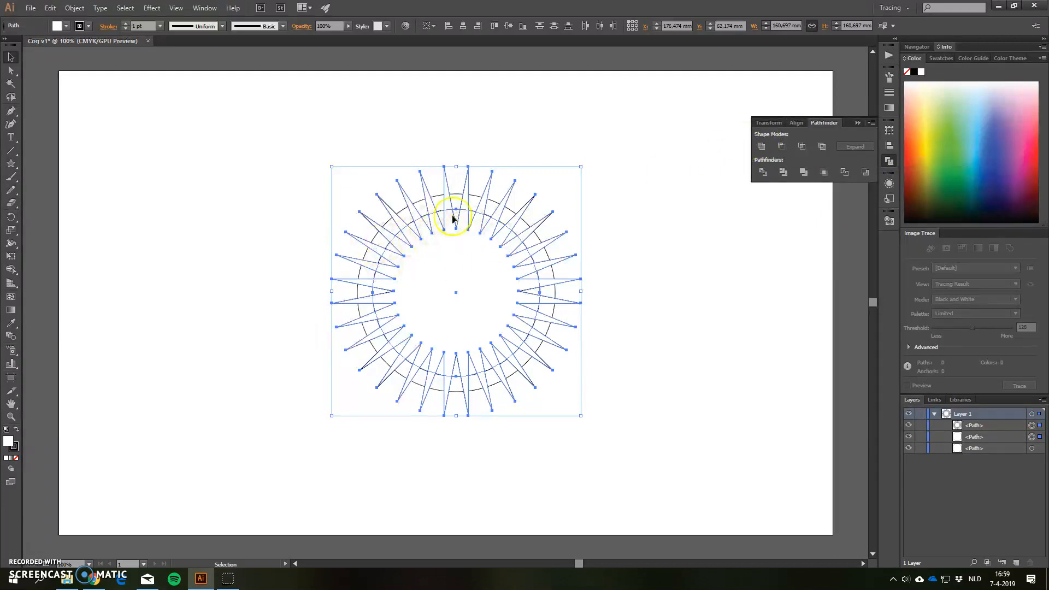
{"action": "left_click", "coordinate": [764, 149]}
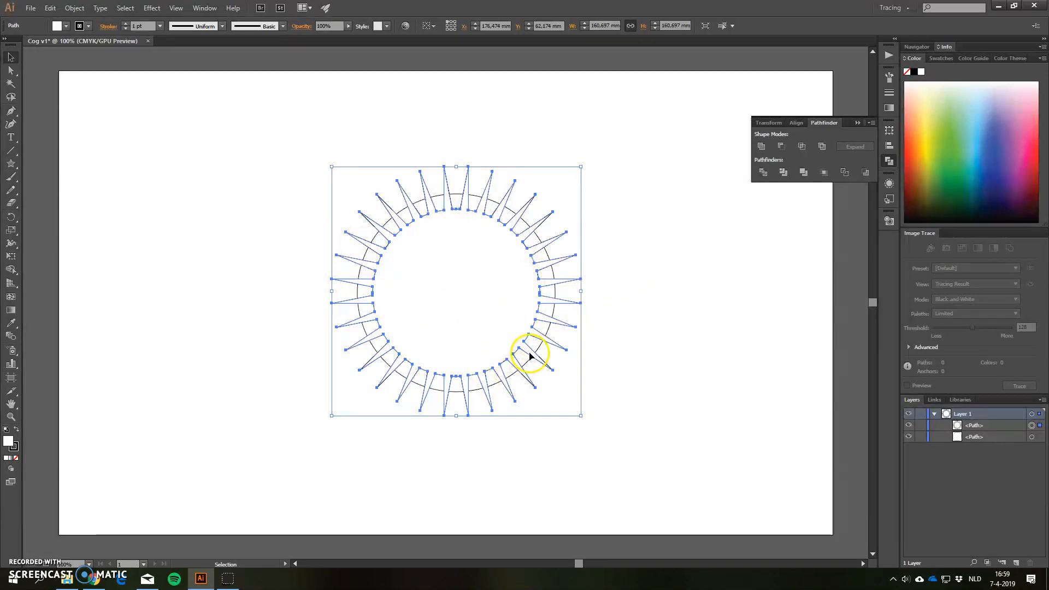
{"action": "key", "text": "ctrl+z"}
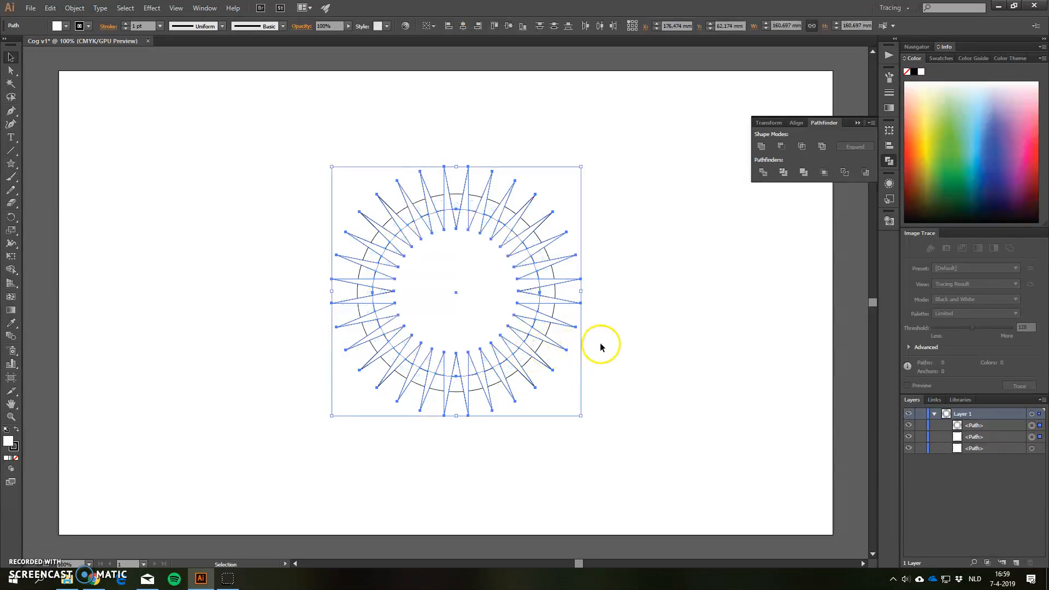
Unite the inner circle and the star into one shape with Pathfinder Unite
{"action": "left_click", "coordinate": [722, 311]}
{"action": "left_click", "coordinate": [488, 214]}
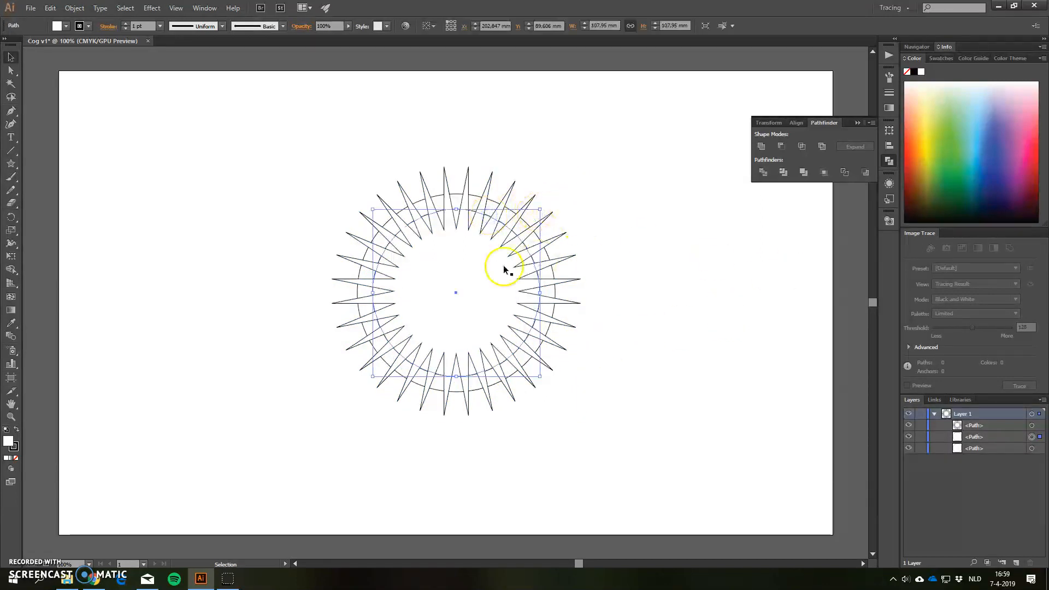
{"action": "left_click", "coordinate": [1032, 425], "text": "shift"}
{"action": "left_click", "coordinate": [761, 147]}
{"action": "left_click", "coordinate": [826, 339]}
Intersect the united star shape with the outer circle to trim the points into cog teeth
{"action": "left_click", "coordinate": [1032, 426]}
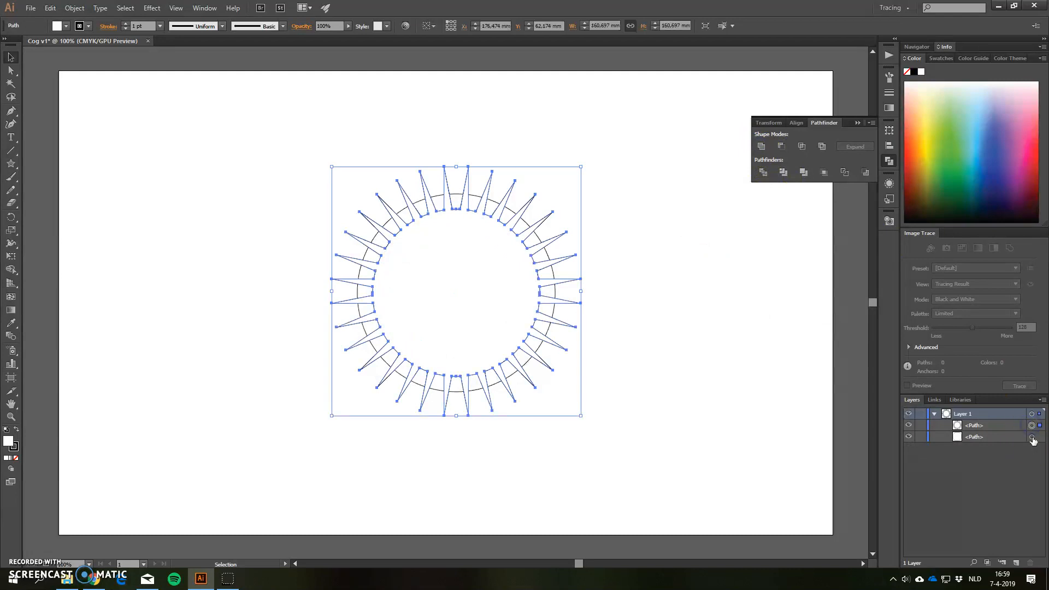
{"action": "left_click", "coordinate": [1032, 437], "text": "shift"}
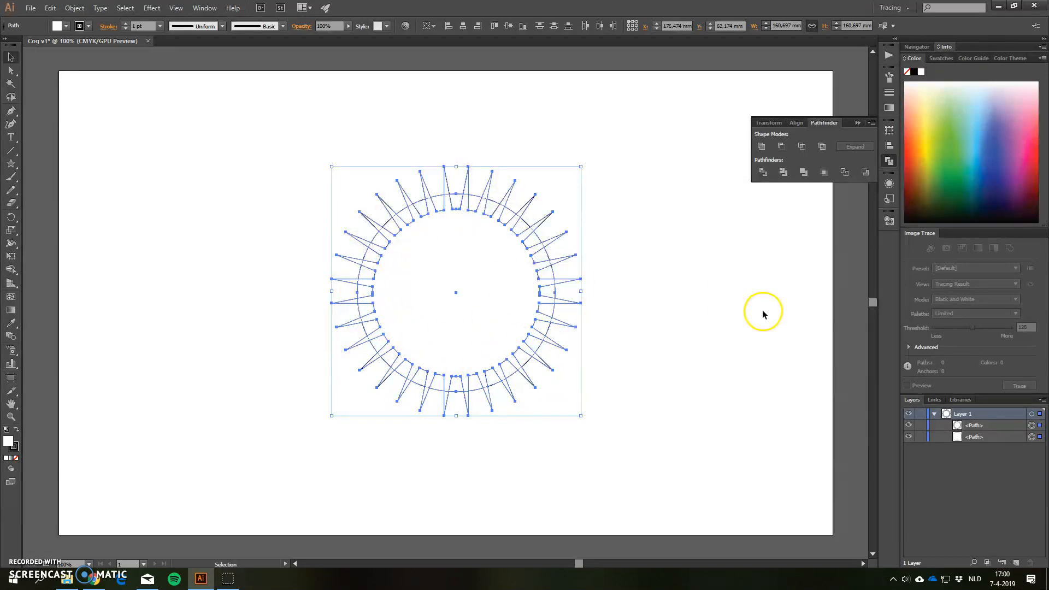
{"action": "left_click", "coordinate": [803, 147]}
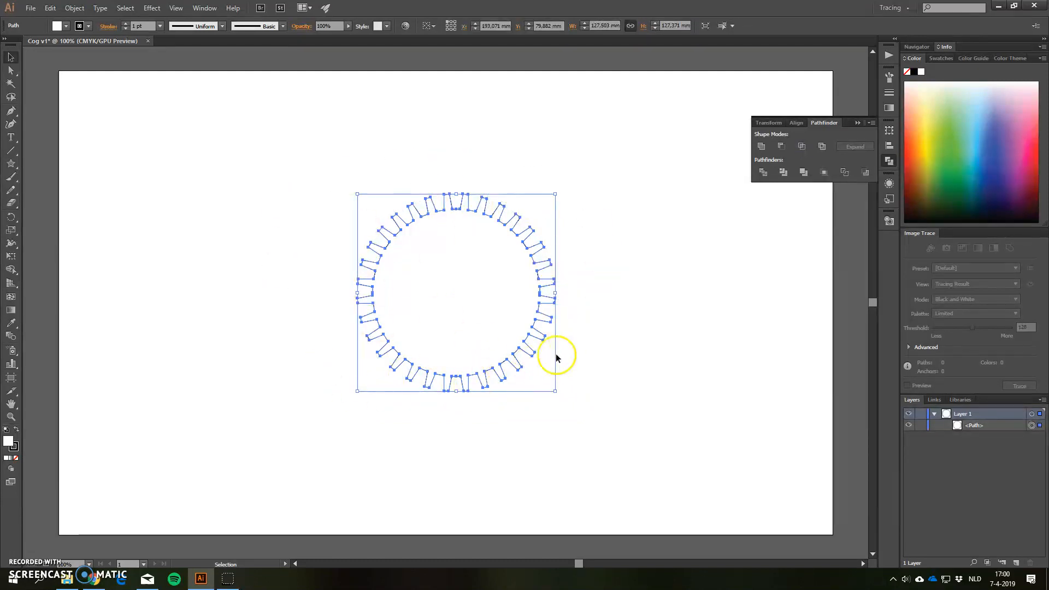
{"action": "left_click", "coordinate": [653, 412]}
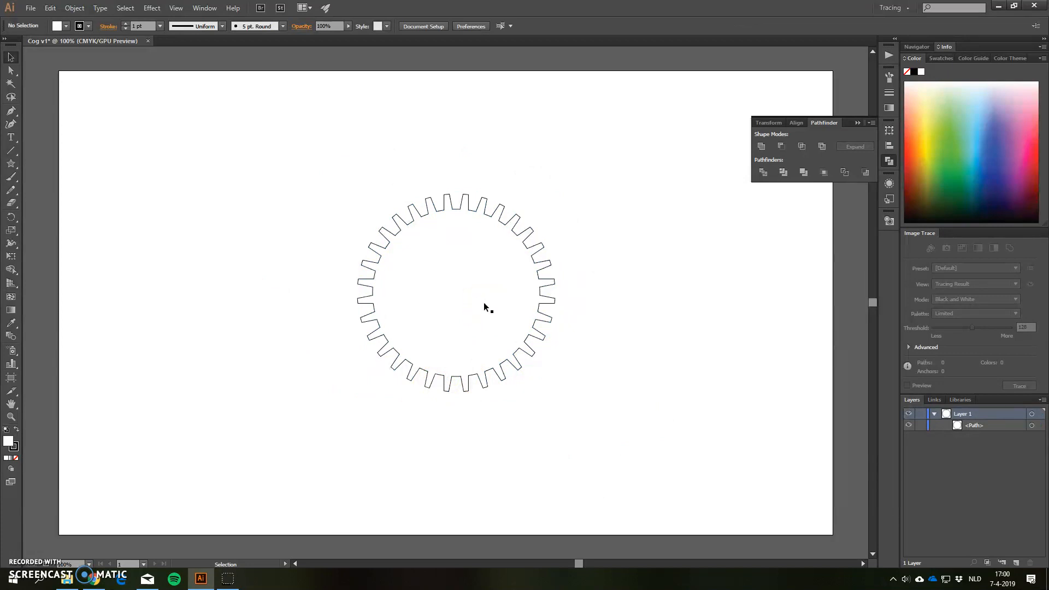
Create a 4 × 4 mm circle near the center of the cog with the Ellipse tool
{"action": "left_click_drag", "start_coordinate": [11, 164], "coordinate": [62, 192]}
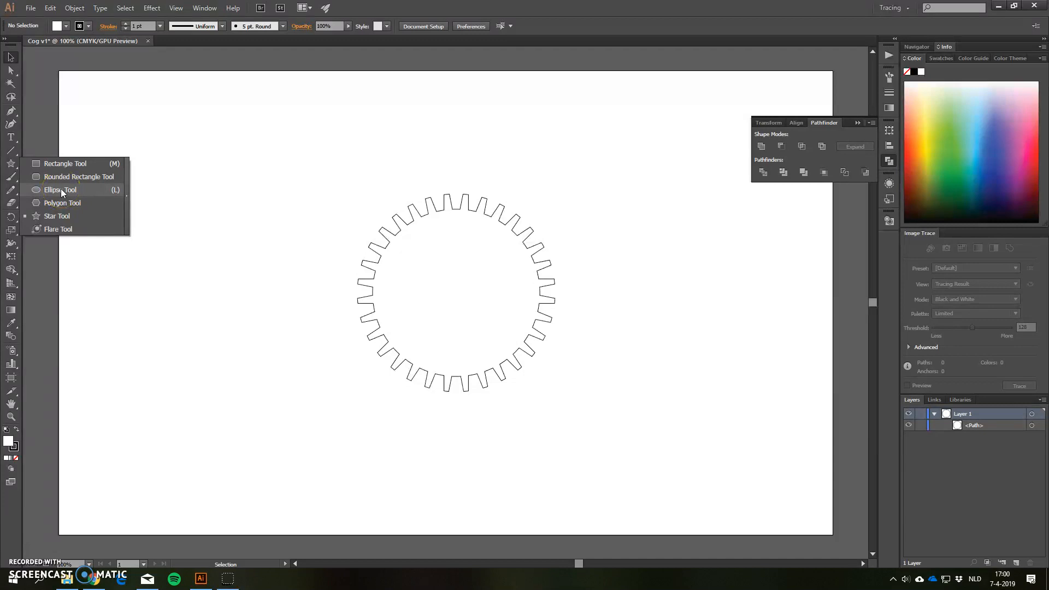
{"action": "left_click", "coordinate": [62, 191]}
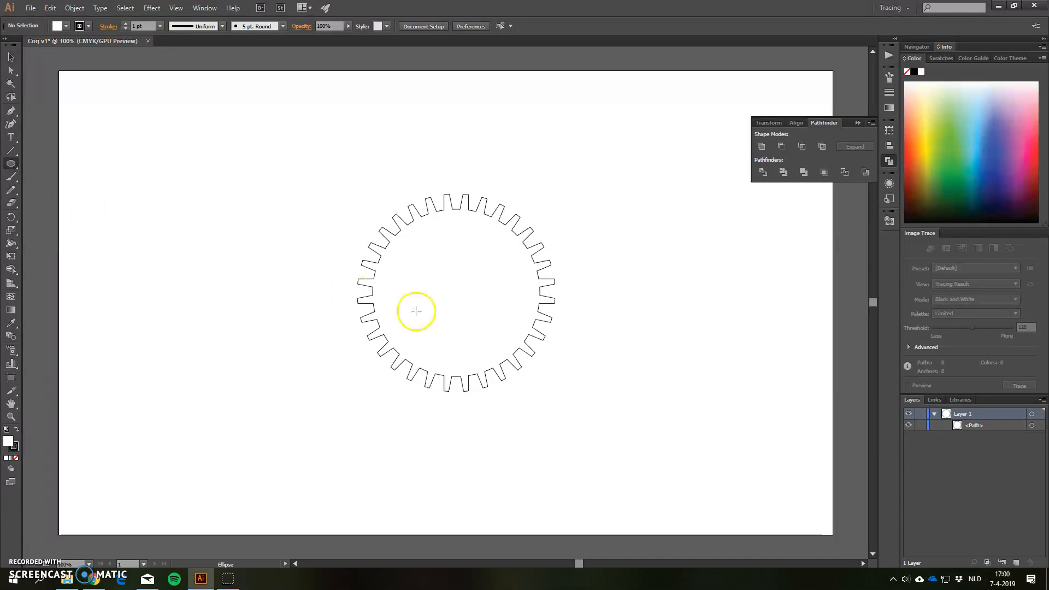
{"action": "left_click", "coordinate": [456, 284]}
{"action": "left_click_drag", "start_coordinate": [280, 210], "coordinate": [205, 209]}
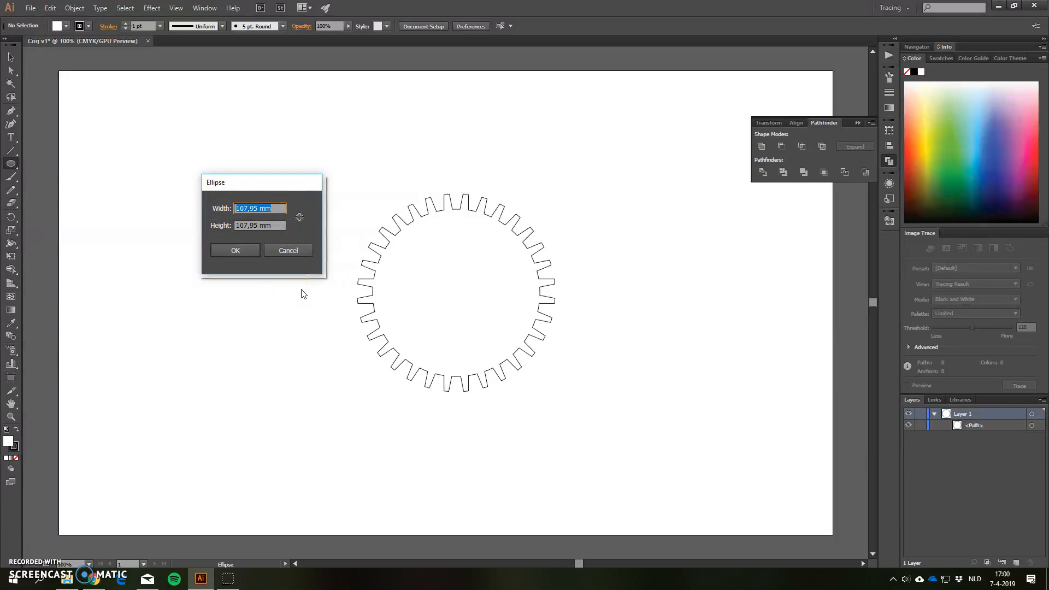
{"action": "type", "text": "4"}
{"action": "left_click", "coordinate": [281, 226]}
{"action": "type", "text": "4"}
{"action": "left_click", "coordinate": [246, 262]}
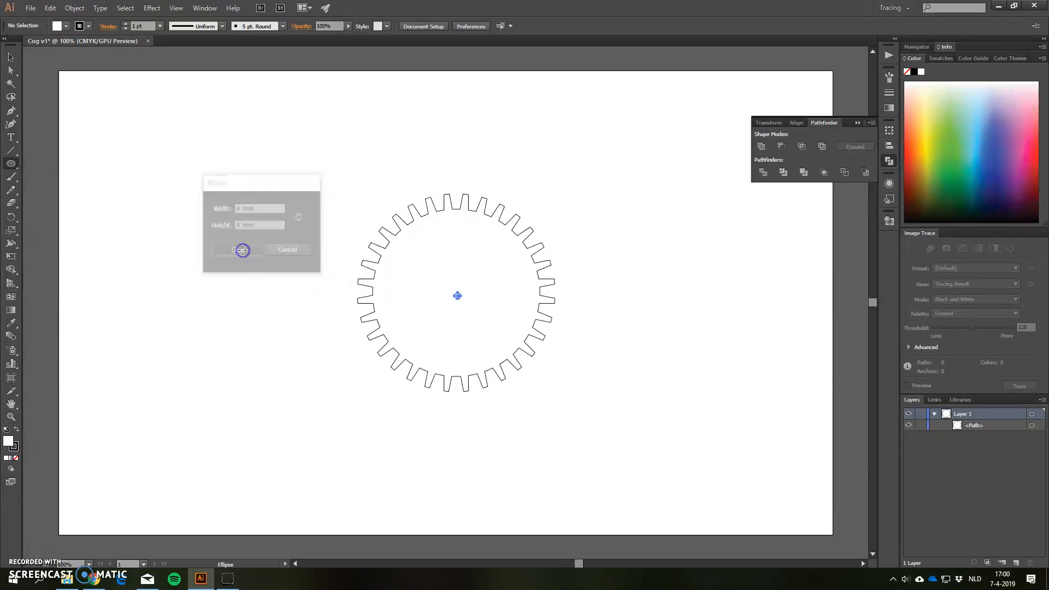
{"action": "left_click", "coordinate": [252, 310]}
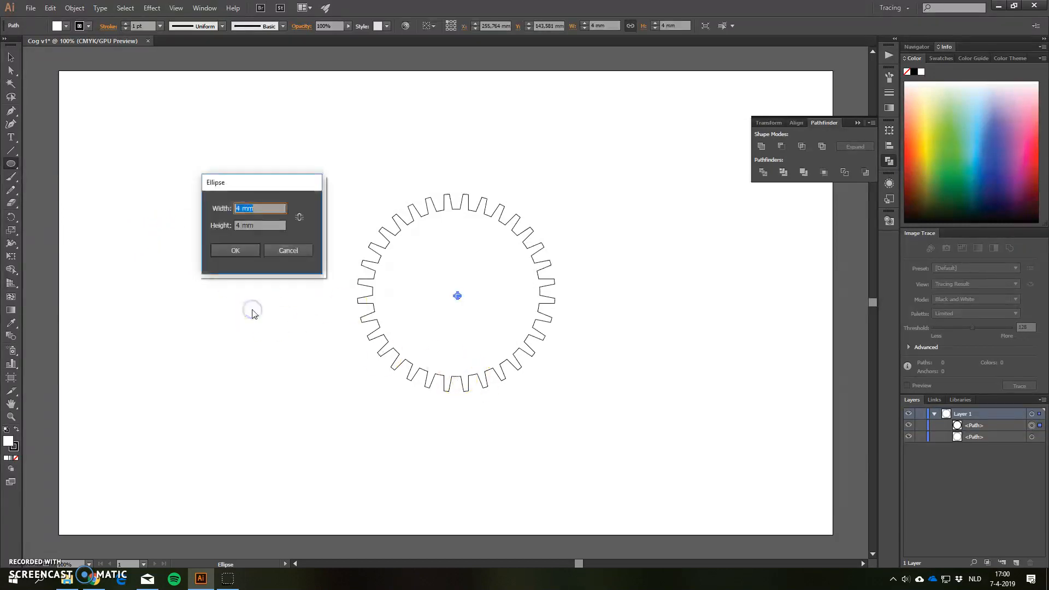
{"action": "left_click", "coordinate": [290, 251]}
{"action": "left_click", "coordinate": [10, 57]}
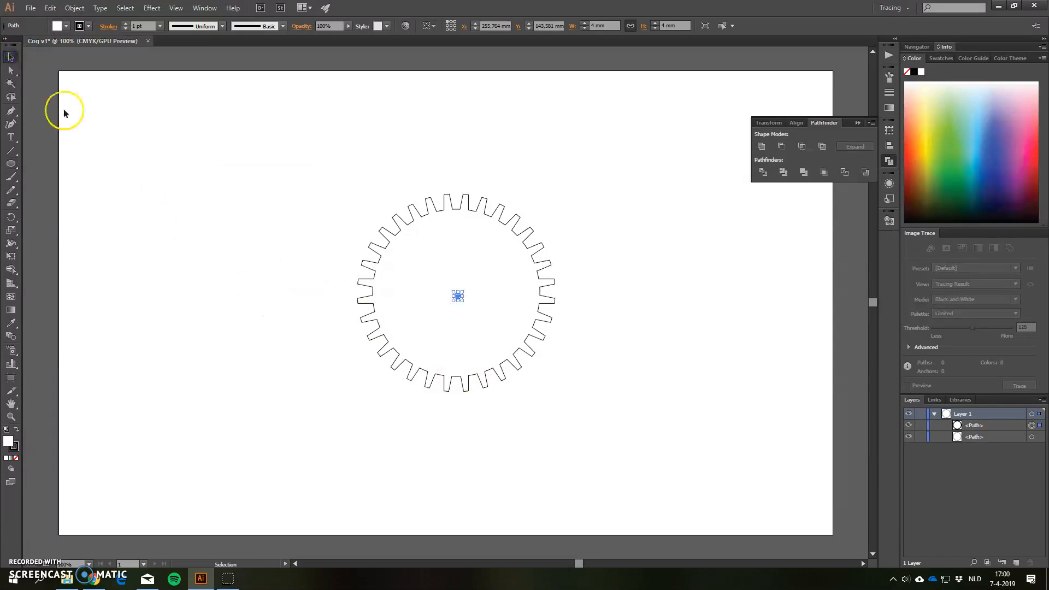
{"action": "left_click", "coordinate": [517, 481]}
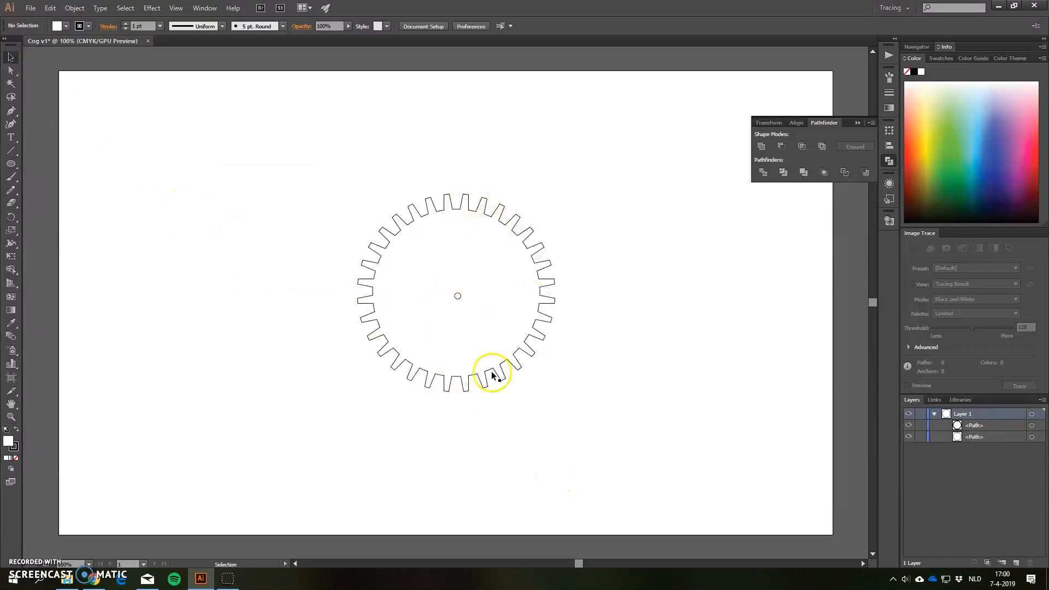
Align the cog and the 4 mm circle to each other's centers horizontally and vertically
{"action": "left_click_drag", "start_coordinate": [278, 154], "coordinate": [656, 461]}
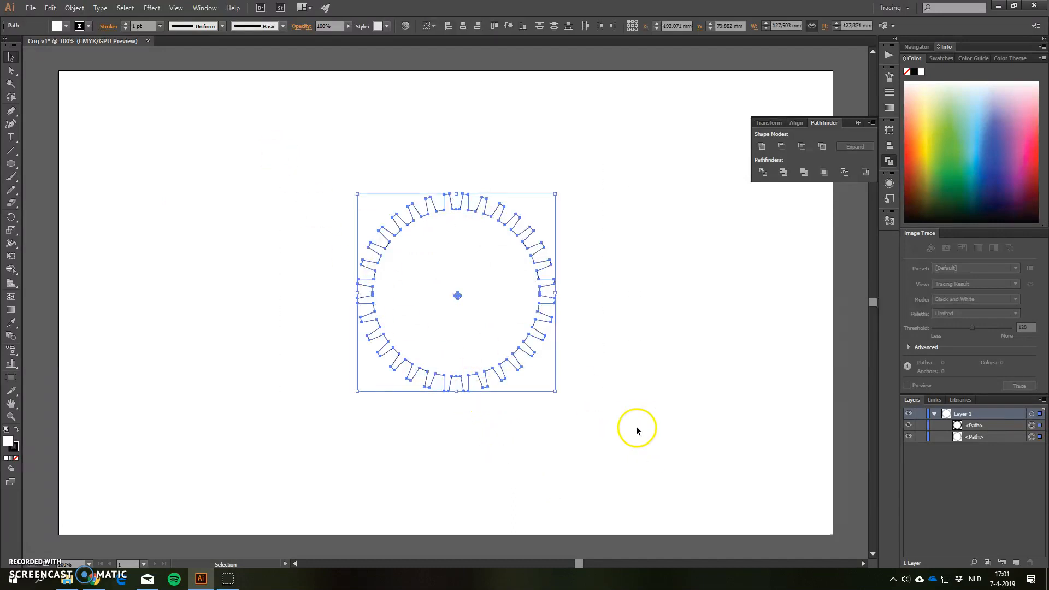
{"action": "left_click", "coordinate": [891, 147]}
{"action": "left_click", "coordinate": [782, 151]}
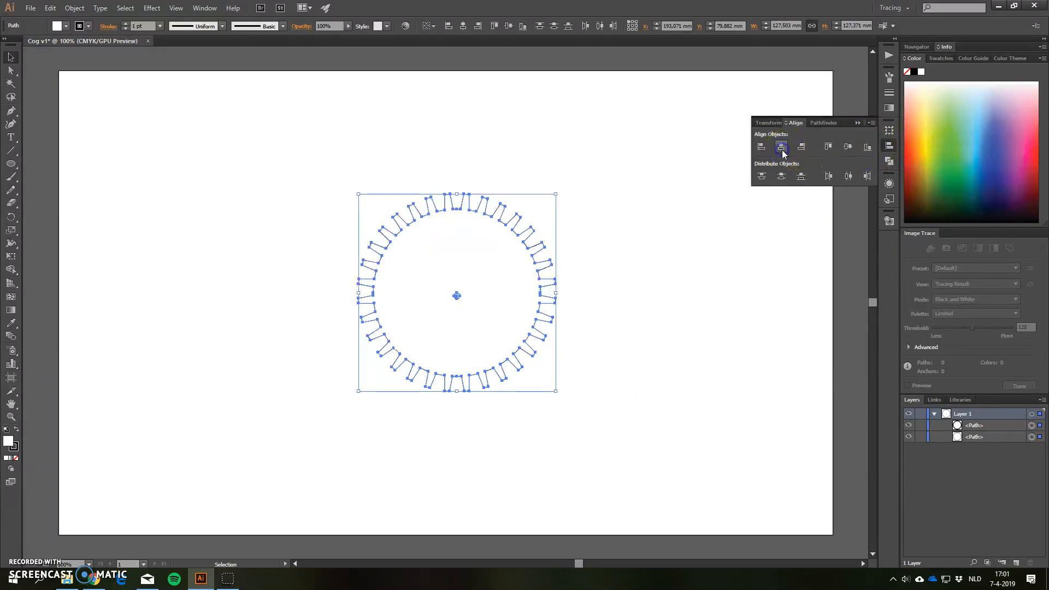
{"action": "left_click", "coordinate": [849, 147]}
{"action": "left_click", "coordinate": [659, 278]}
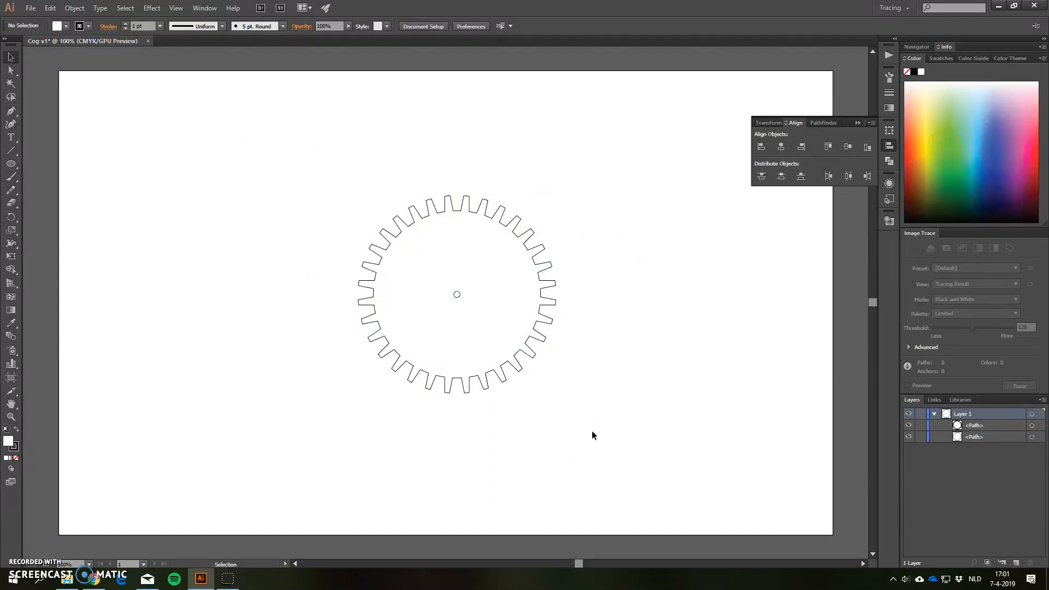
Duplicate the cog with its center hole and place the copy to the right so its teeth meet the original's
{"action": "left_click_drag", "start_coordinate": [486, 343], "coordinate": [637, 457]}
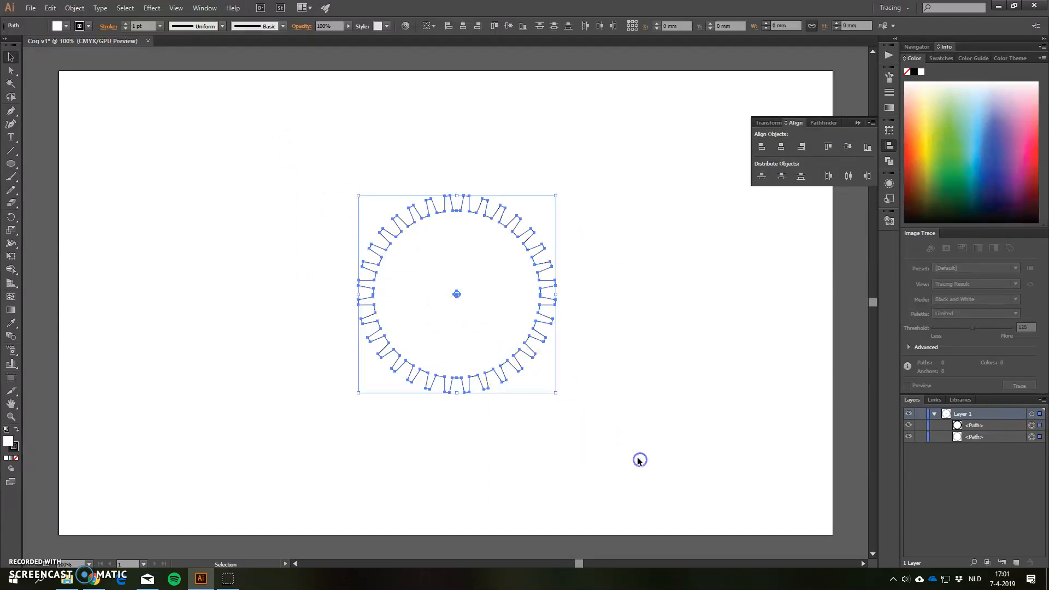
{"action": "key", "text": "a"}
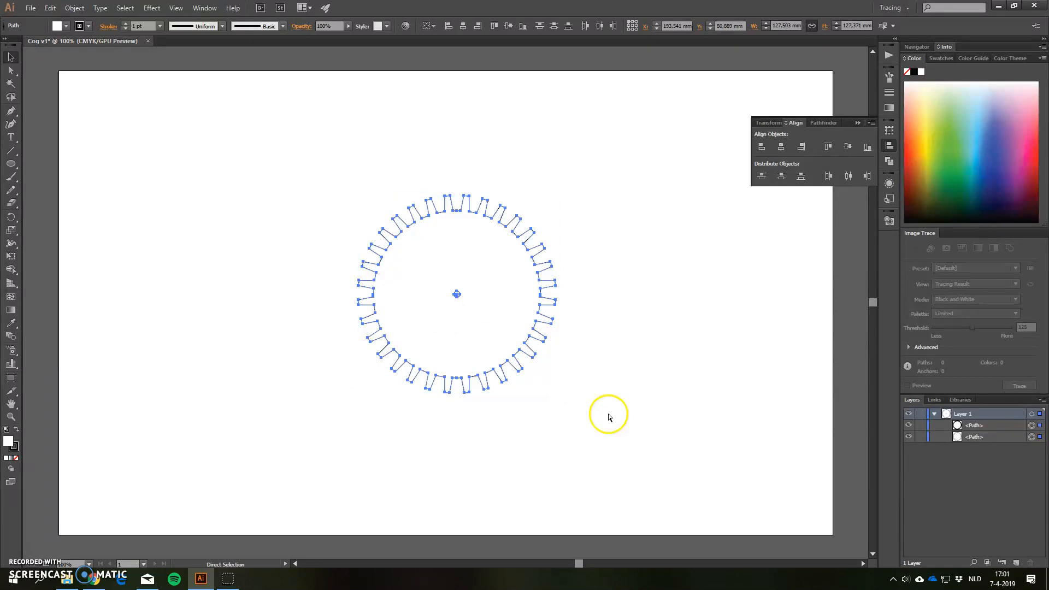
{"action": "key", "text": "ctrl+v"}
{"action": "key", "text": "v"}
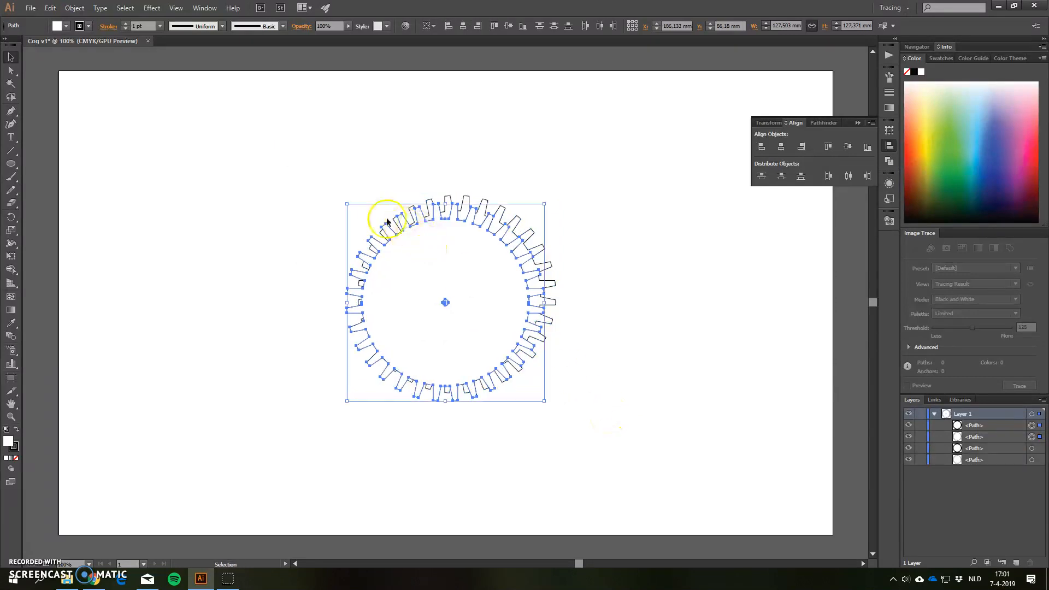
{"action": "left_click_drag", "start_coordinate": [408, 261], "coordinate": [605, 261]}
{"action": "left_click", "coordinate": [596, 397]}
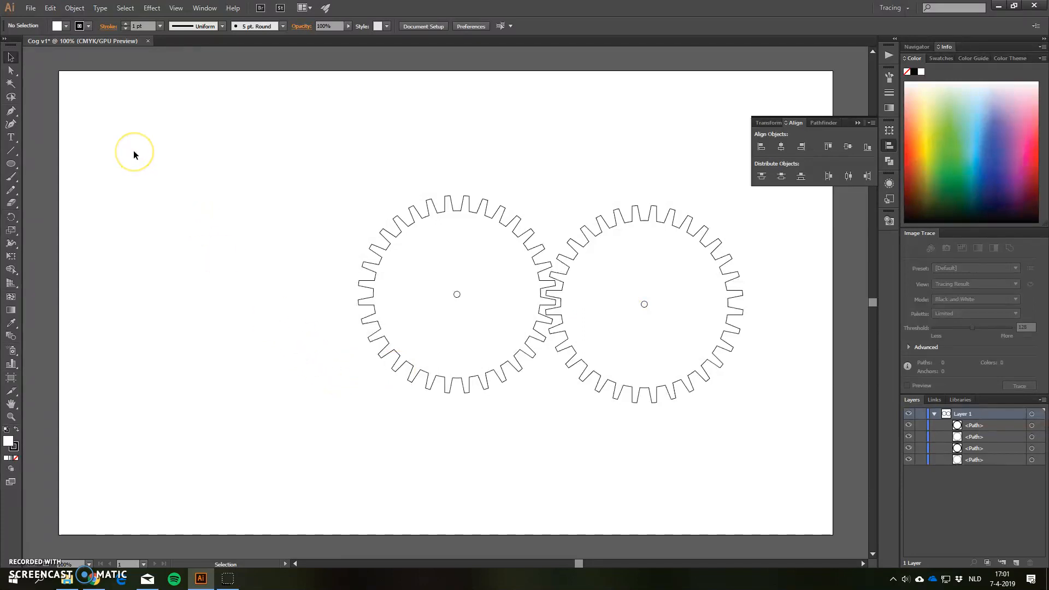
Start saving the two-cog drawing with Save As
{"action": "left_click", "coordinate": [32, 8]}
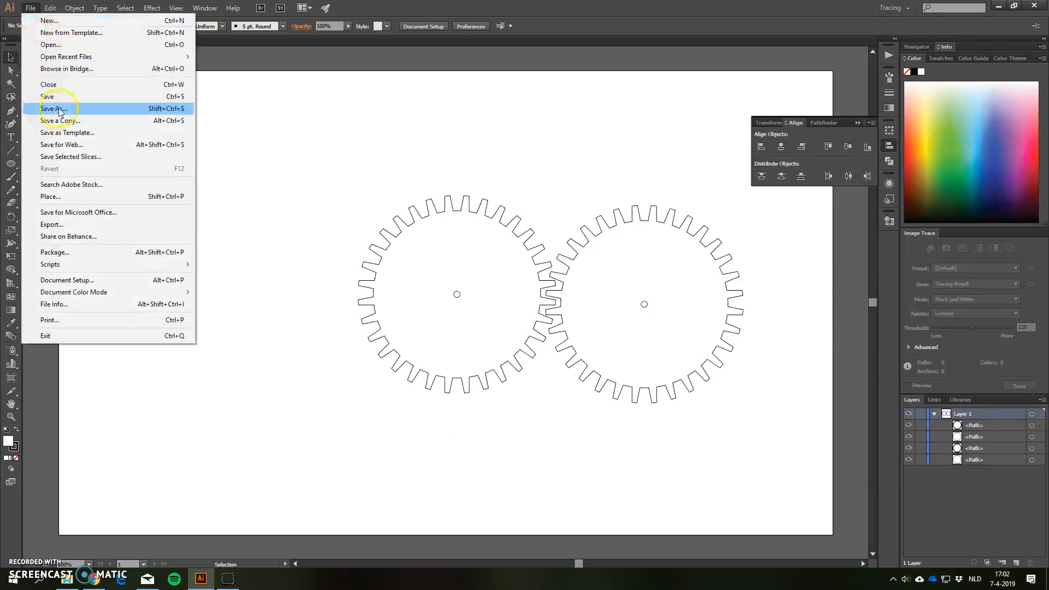